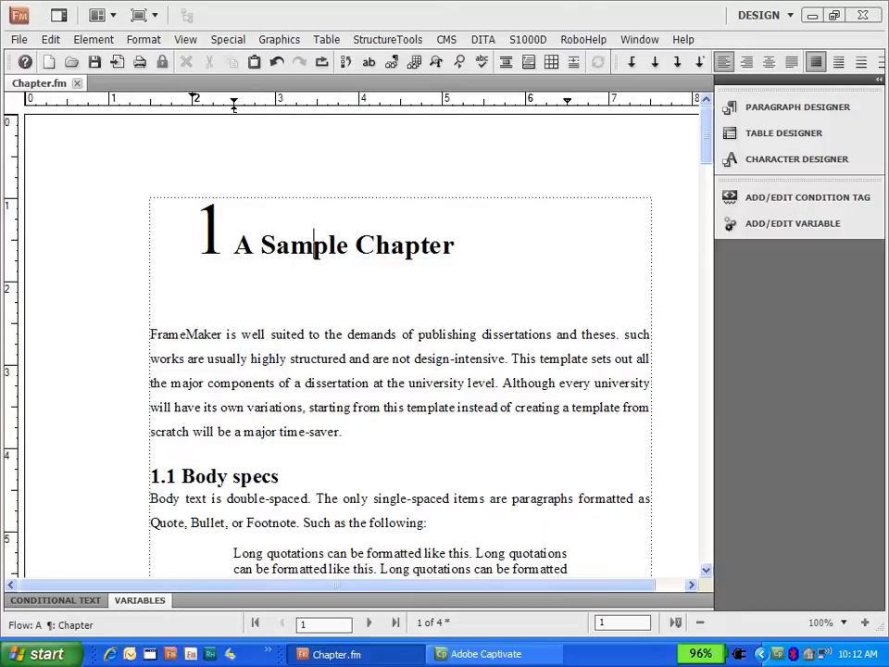
# Step: Set the pagination to double-sided with a right first page, and have empty pages deleted before saving and printing
pyautogui.moveTo(705, 139)
pyautogui.mouseDown()
pyautogui.moveTo(705, 333)
pyautogui.moveTo(705, 134)
pyautogui.mouseUp()
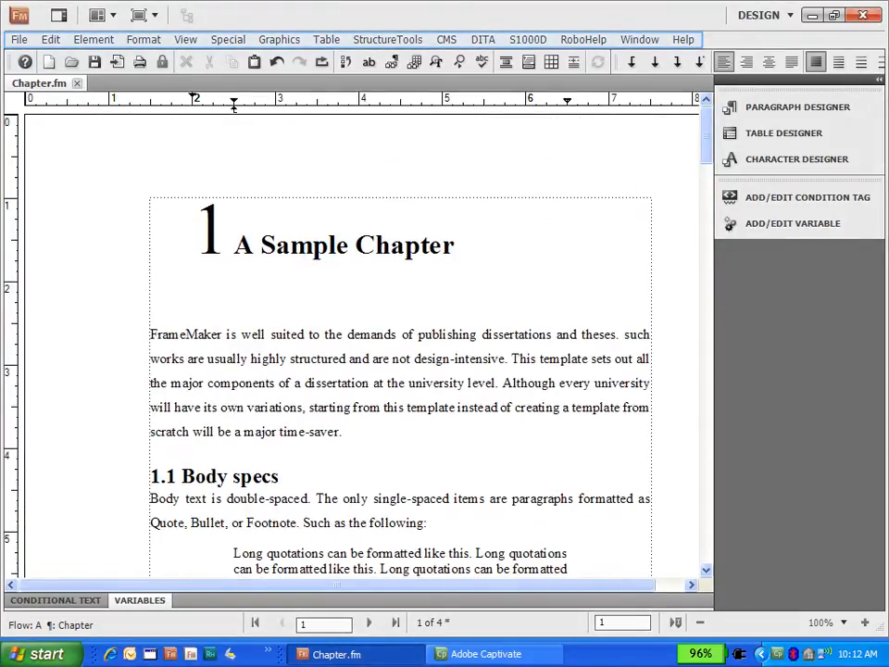
pyautogui.click(143, 39)
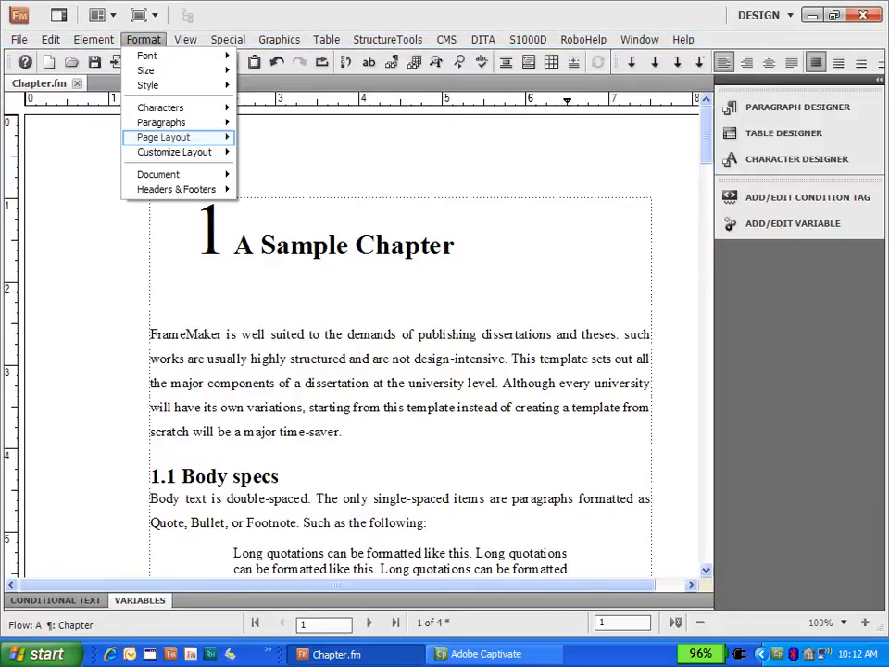
pyautogui.moveTo(164, 137)
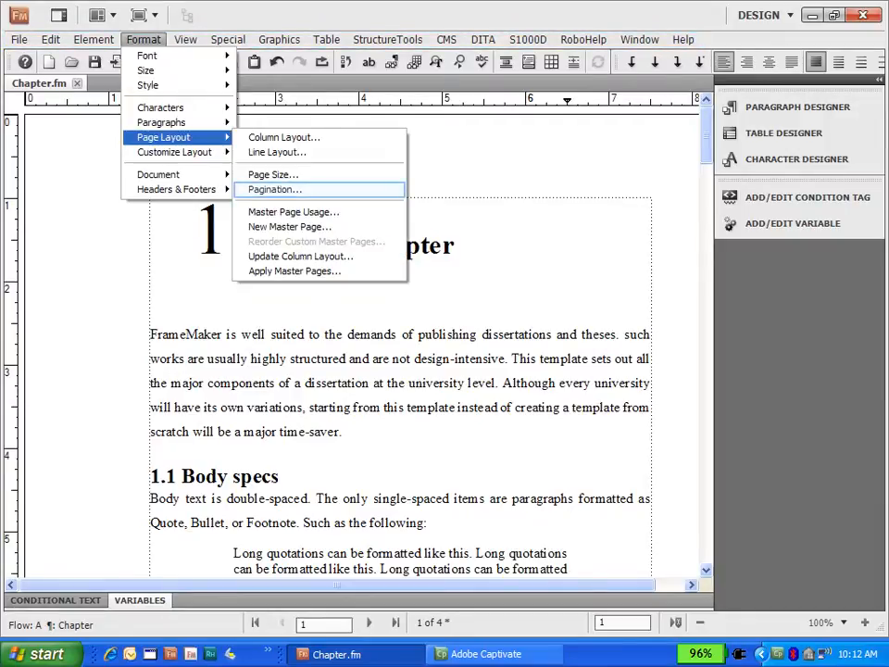
pyautogui.press('Return')
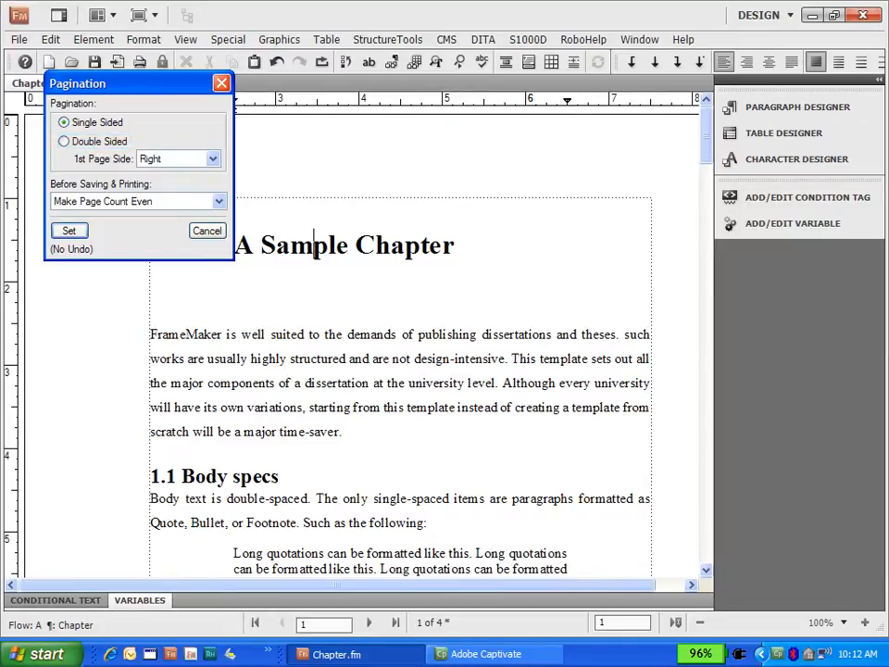
pyautogui.click(65, 142)
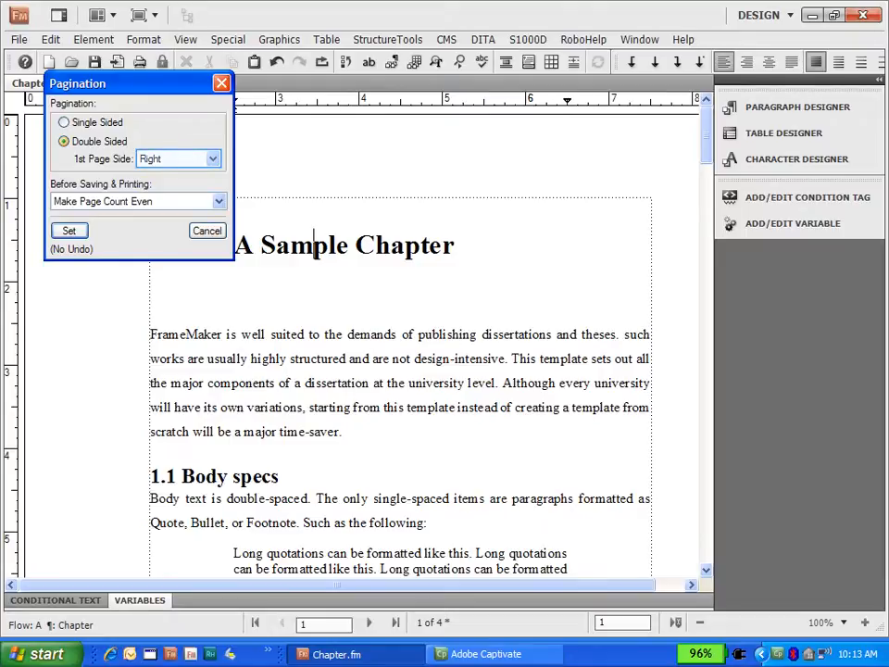
pyautogui.click(213, 160)
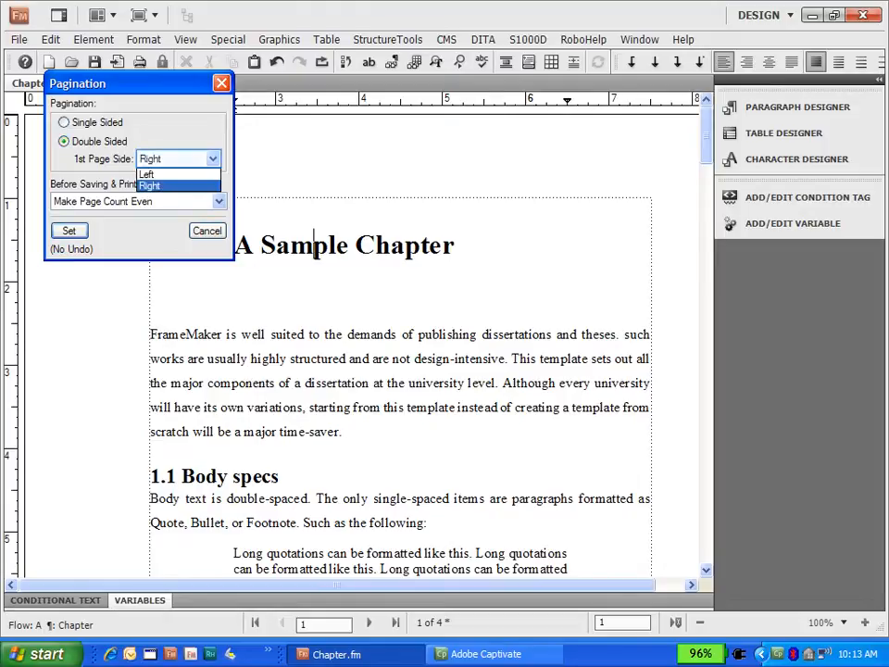
pyautogui.click(213, 159)
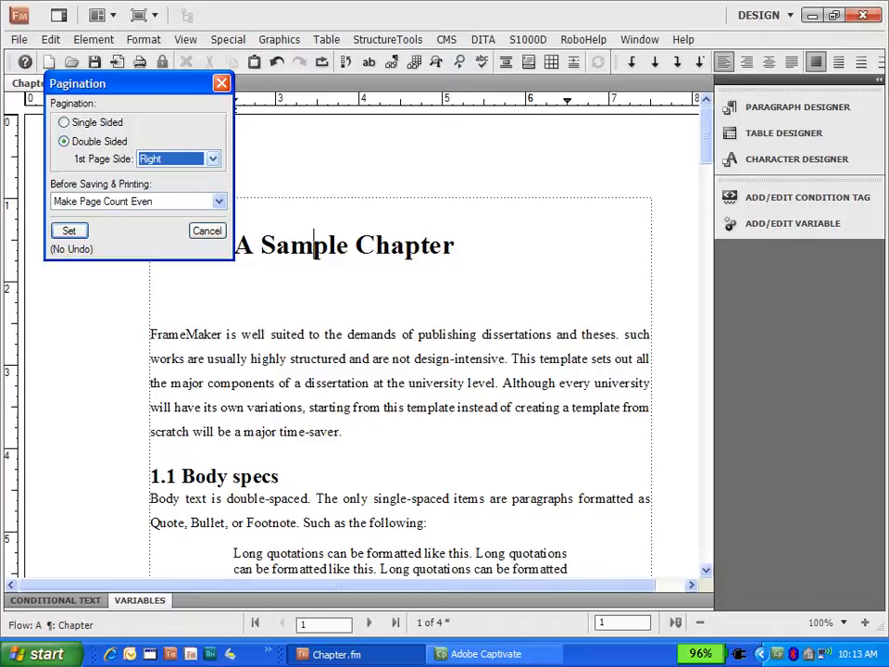
pyautogui.click(213, 159)
pyautogui.click(213, 159)
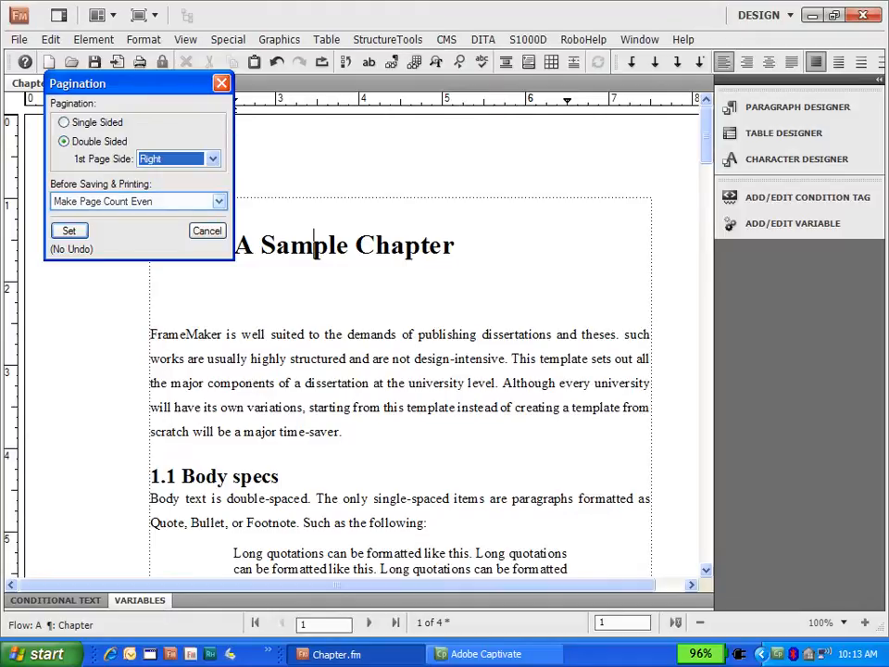
pyautogui.click(218, 201)
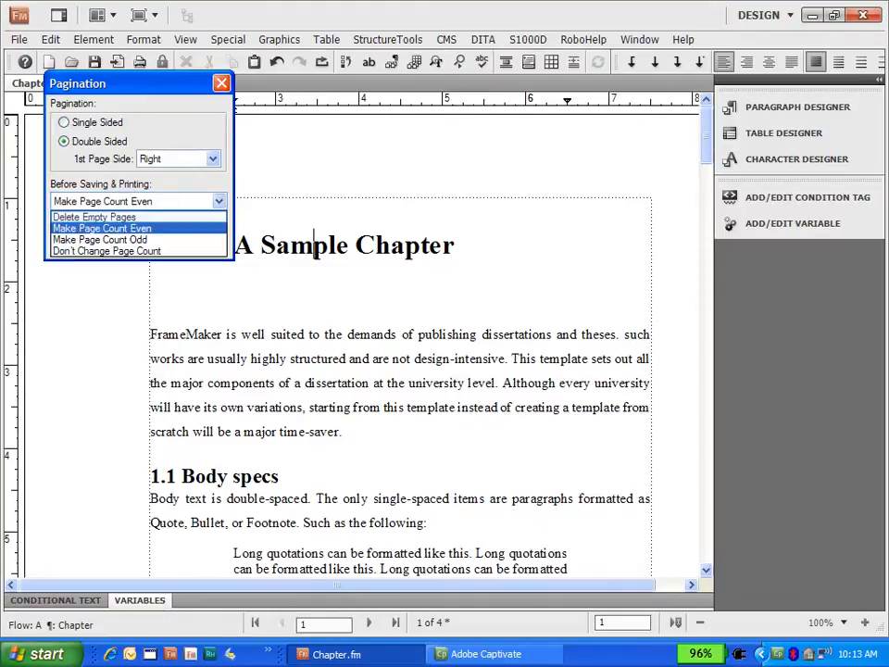
pyautogui.click(95, 217)
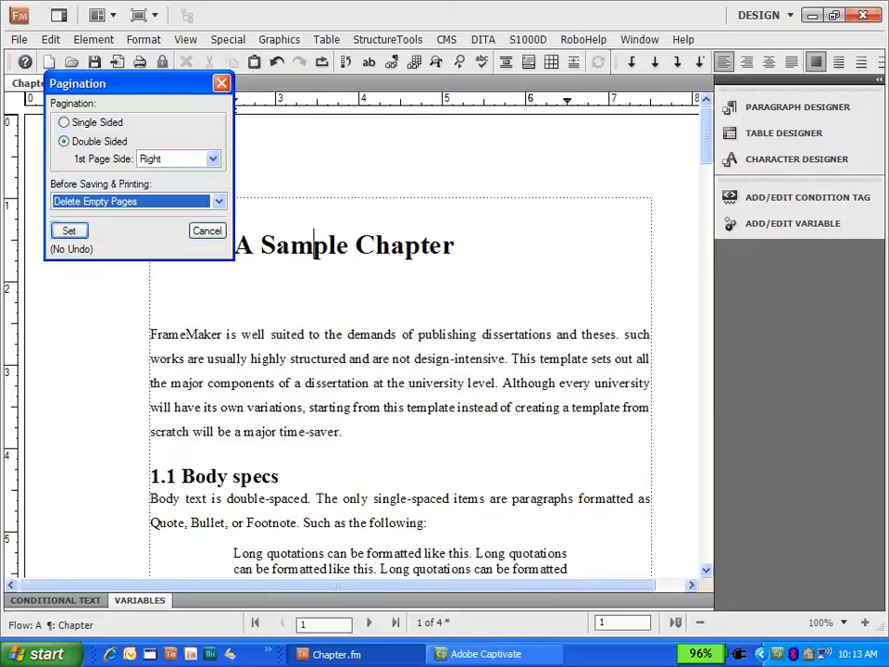
pyautogui.press('Return')
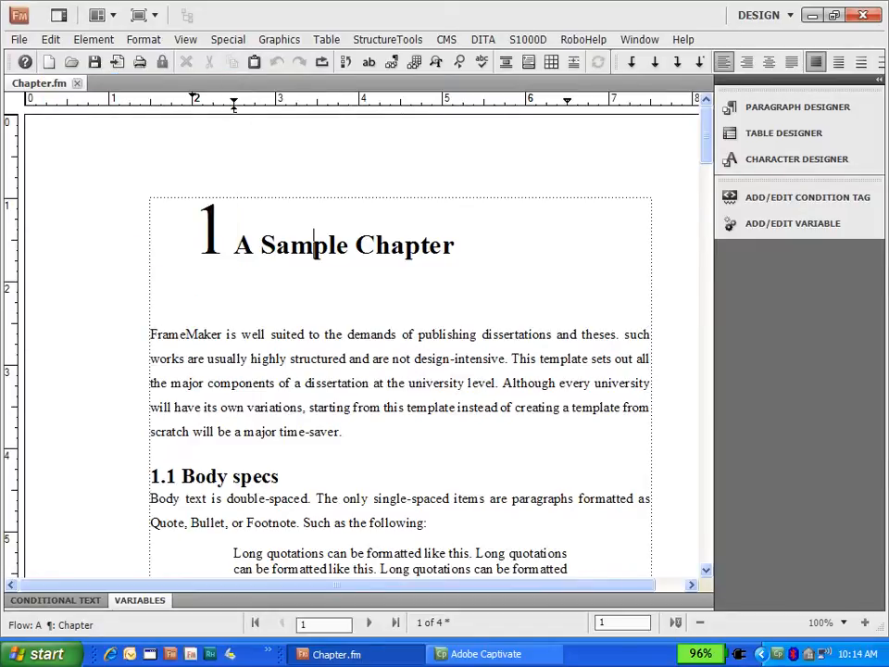
# Step: Display the master pages and examine the footers on the Right and Left master pages
pyautogui.moveTo(707, 130)
pyautogui.mouseDown()
pyautogui.moveTo(693, 276)
pyautogui.moveTo(704, 432)
pyautogui.moveTo(704, 134)
pyautogui.mouseUp()
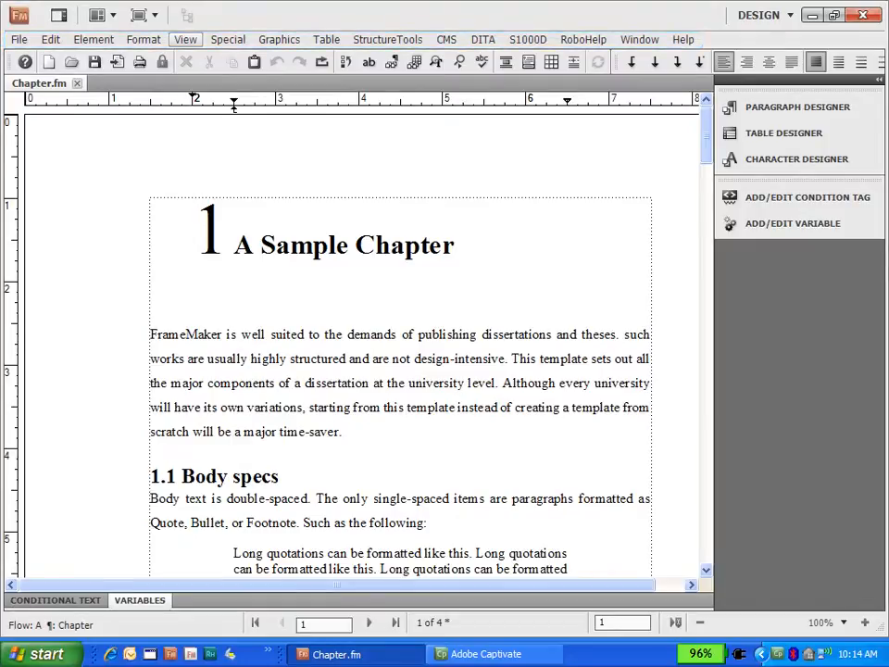
pyautogui.click(186, 39)
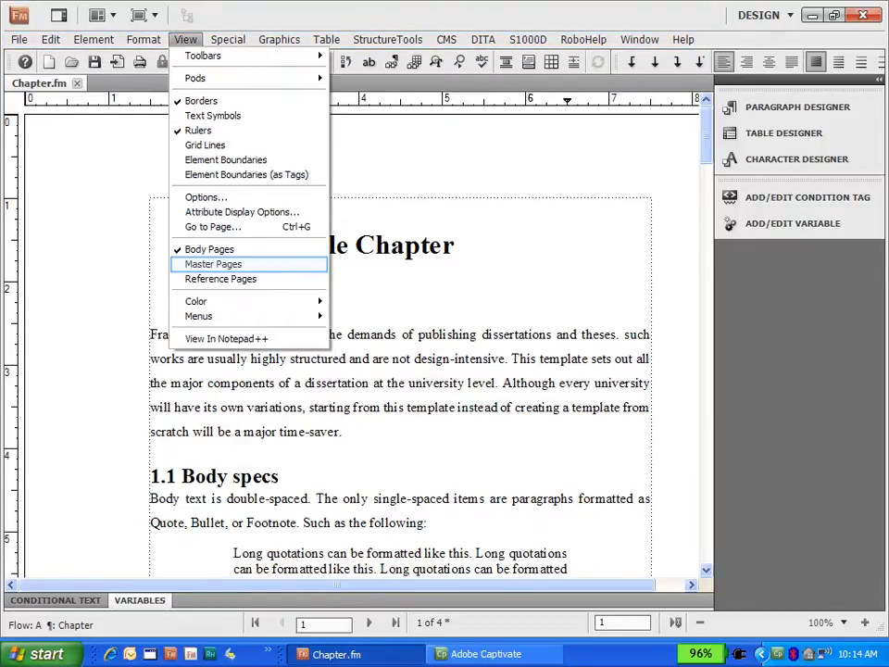
pyautogui.click(213, 263)
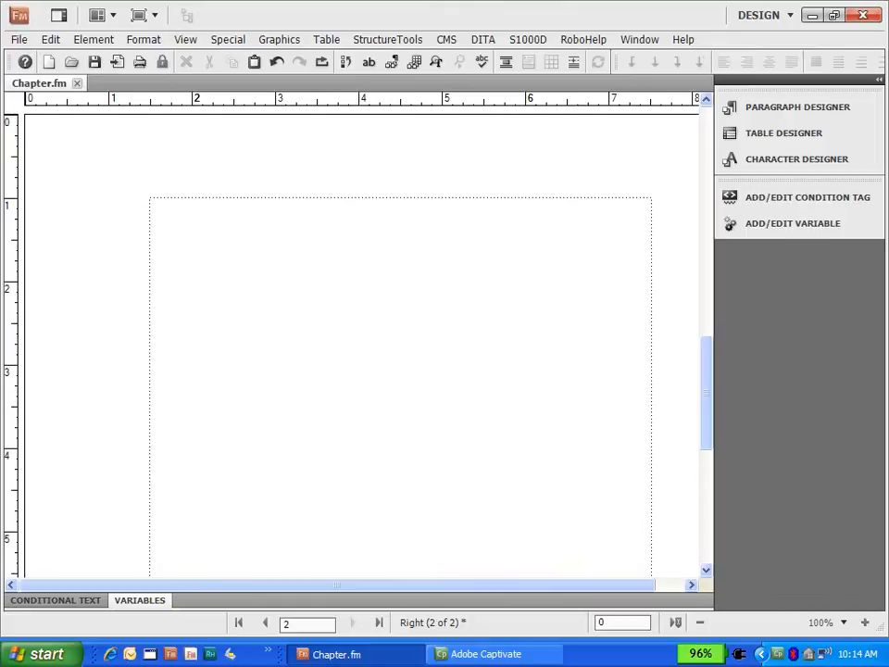
pyautogui.moveTo(701, 380); pyautogui.dragTo(698, 497)
pyautogui.click(645, 513)
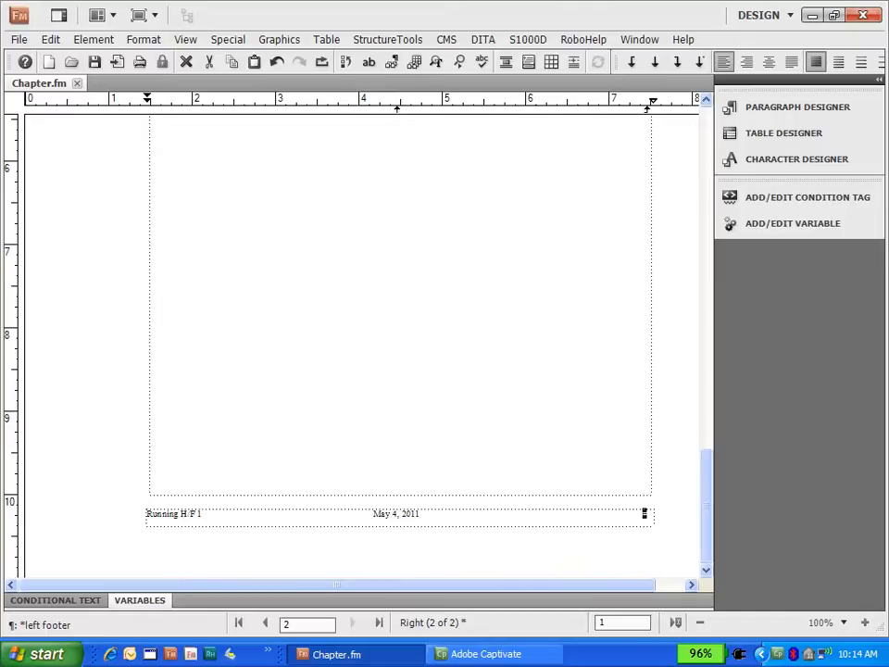
pyautogui.moveTo(706, 486); pyautogui.dragTo(704, 250)
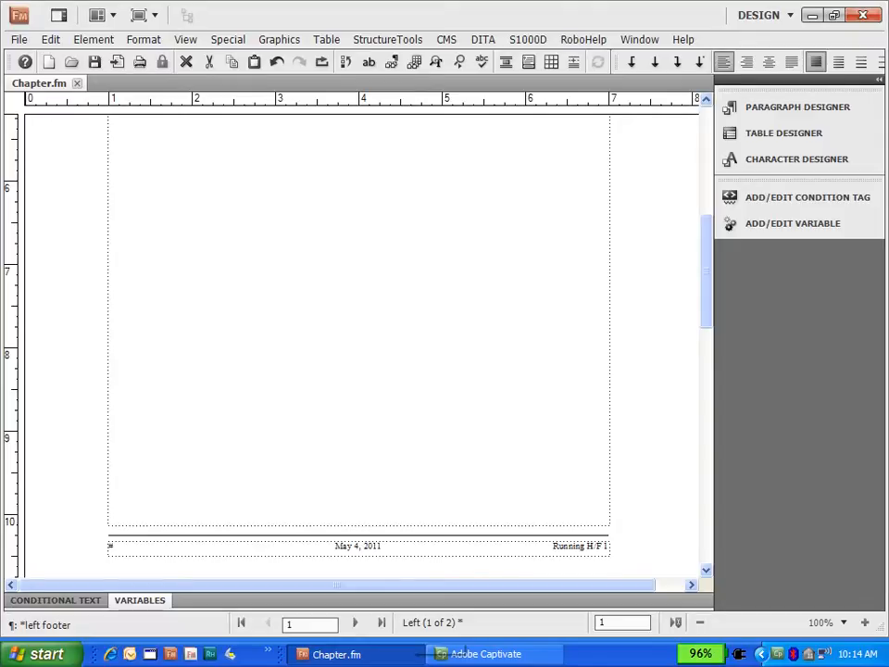
# Step: Return to the body pages, place the cursor in the chapter title and fit the page in the window
pyautogui.press('alt')
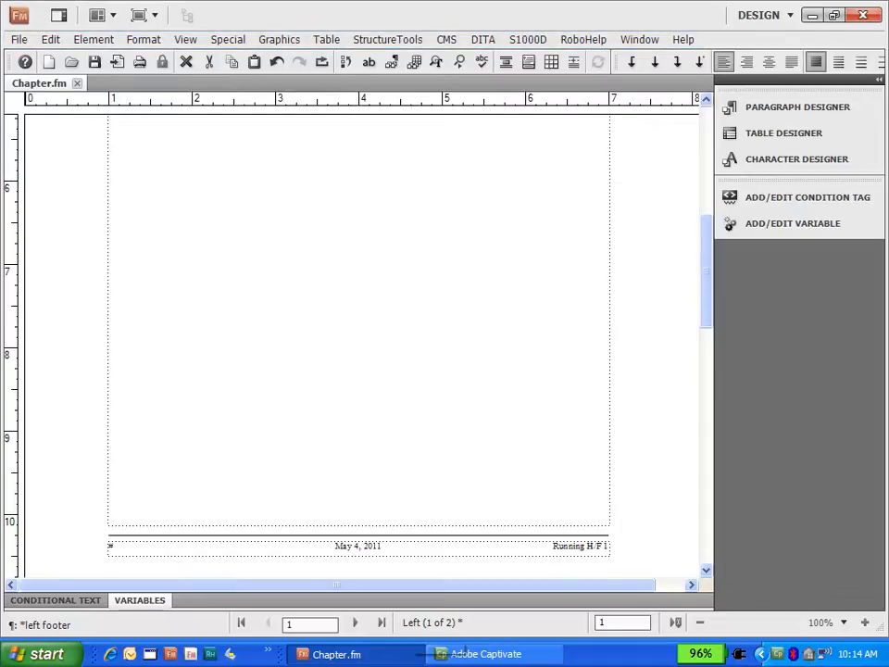
pyautogui.click(185, 40)
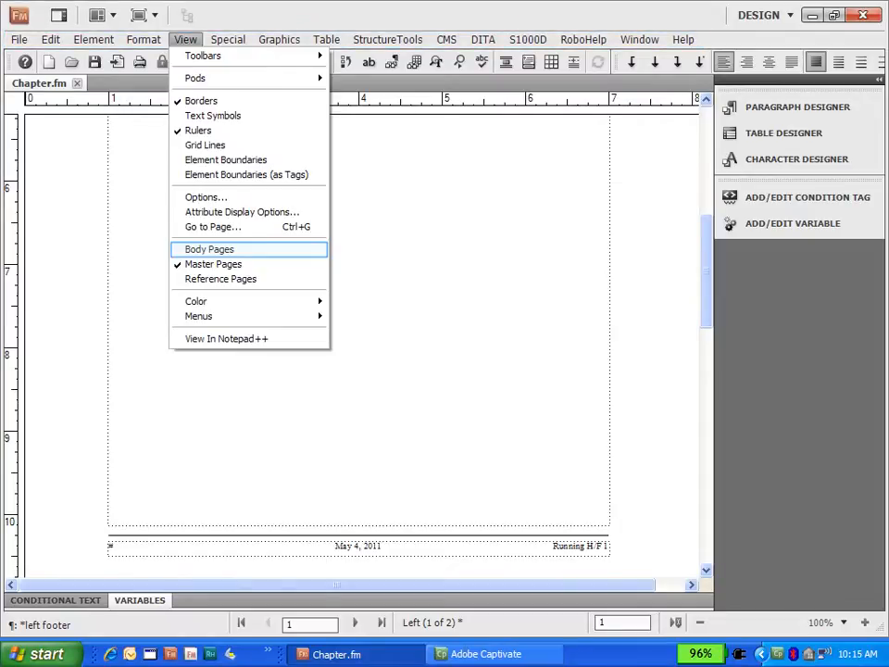
pyautogui.press('Return')
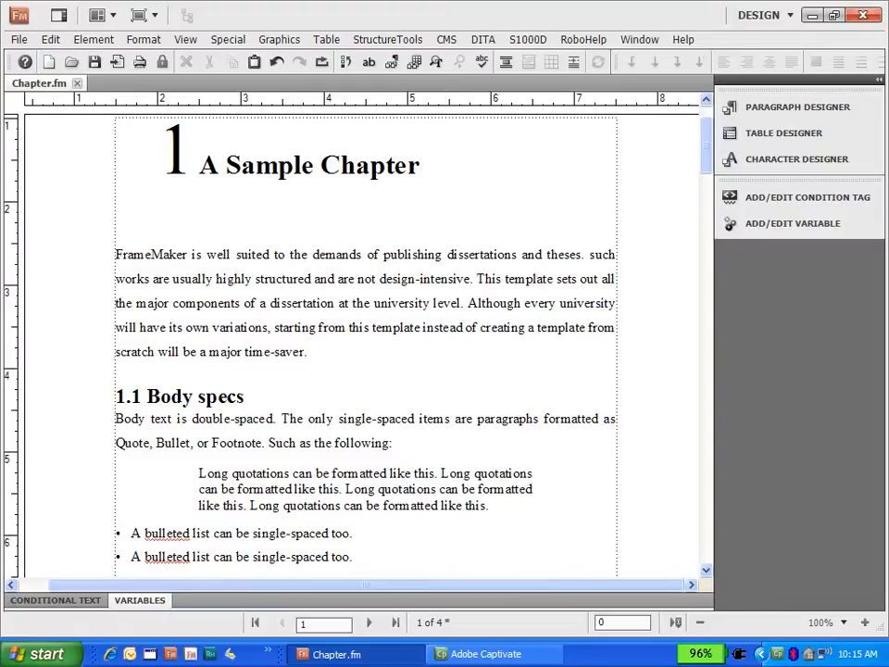
pyautogui.moveTo(706, 149); pyautogui.dragTo(706, 140)
pyautogui.click(500, 243)
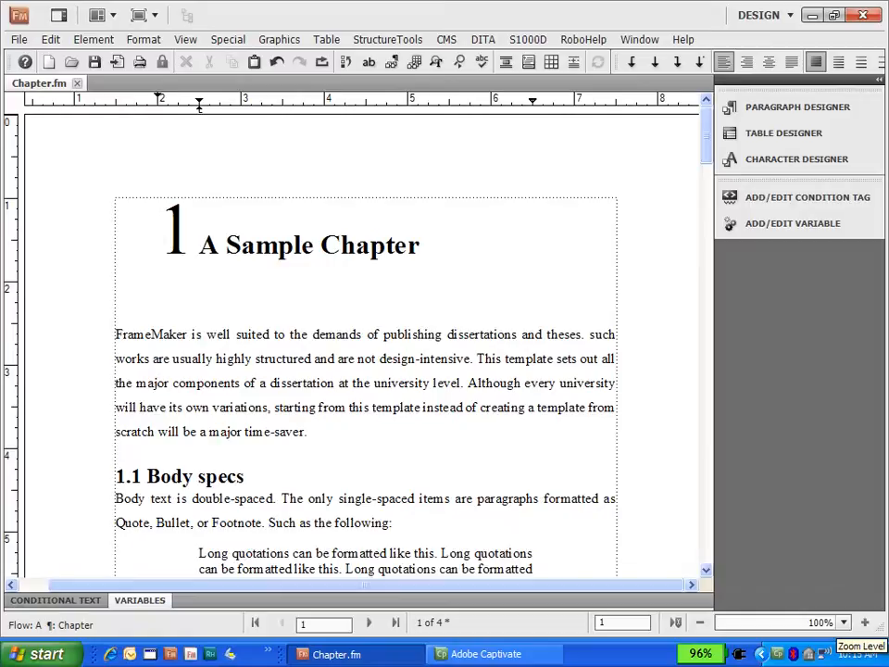
pyautogui.click(844, 622)
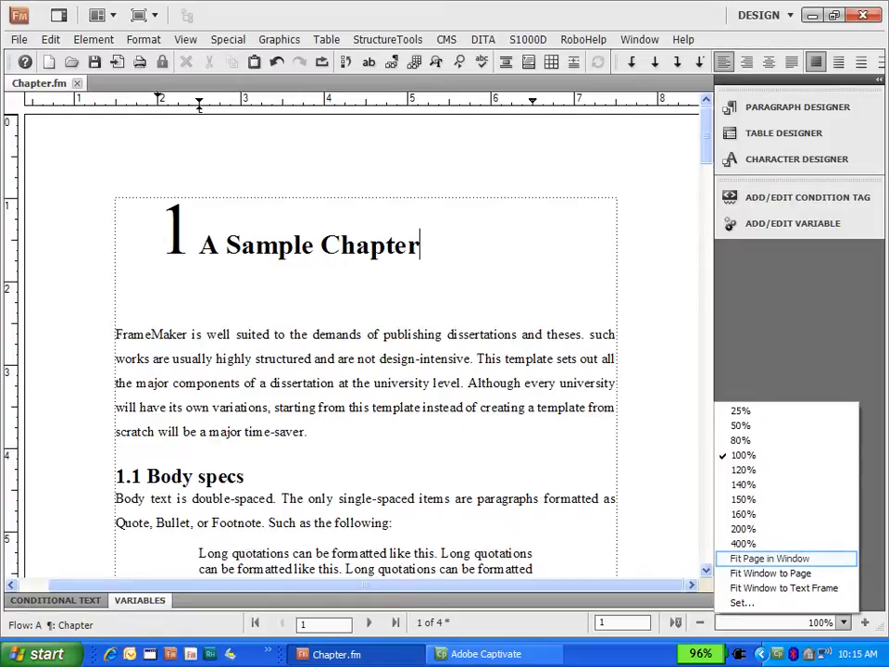
pyautogui.click(769, 558)
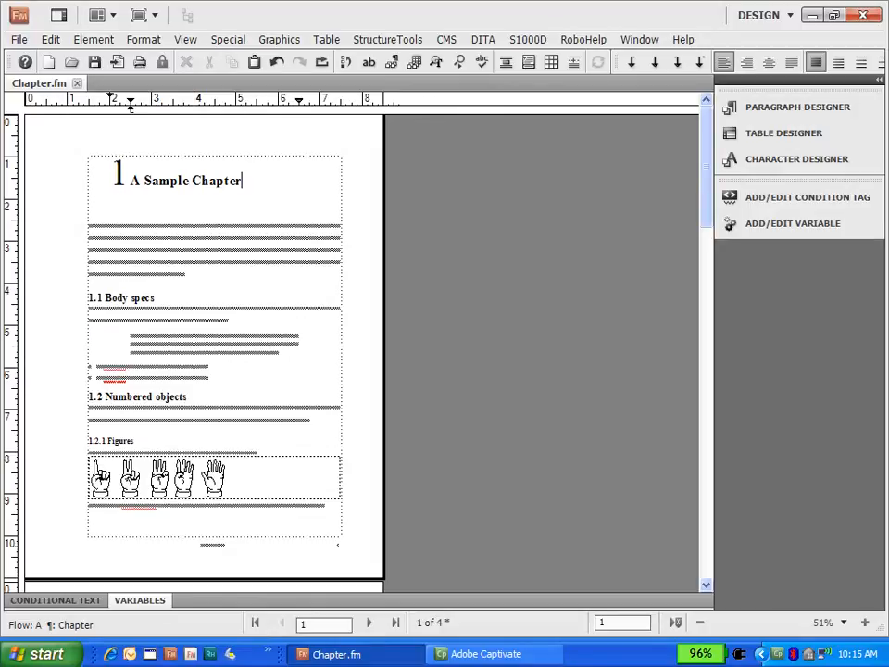
# Step: In the master pages view, add a master page named First with its layout copied from the Right master page
pyautogui.moveTo(707, 198)
pyautogui.mouseDown()
pyautogui.moveTo(706, 347)
pyautogui.moveTo(707, 183)
pyautogui.mouseUp()
pyautogui.click(193, 182)
pyautogui.click(185, 39)
pyautogui.press('Return')
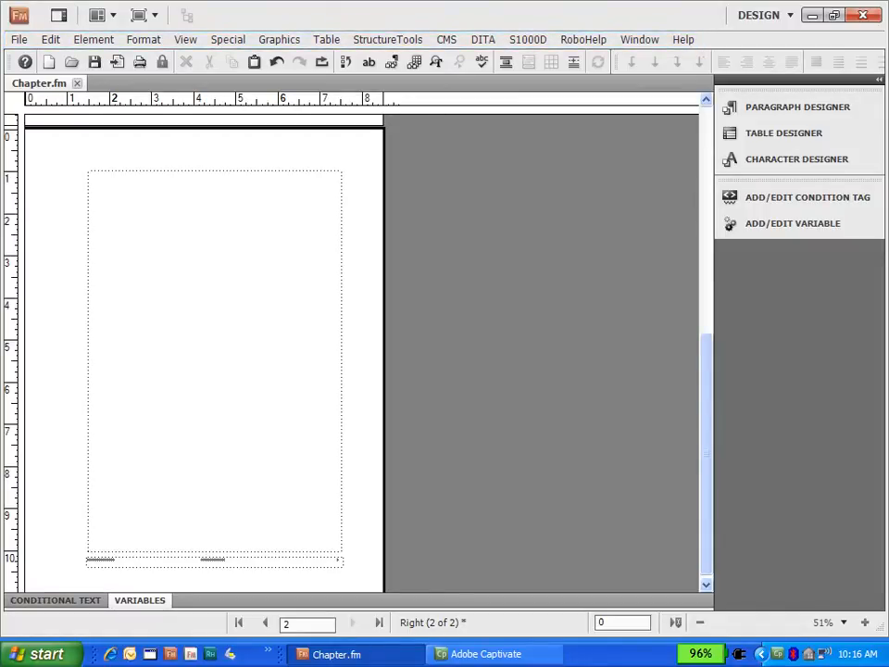
pyautogui.click(228, 40)
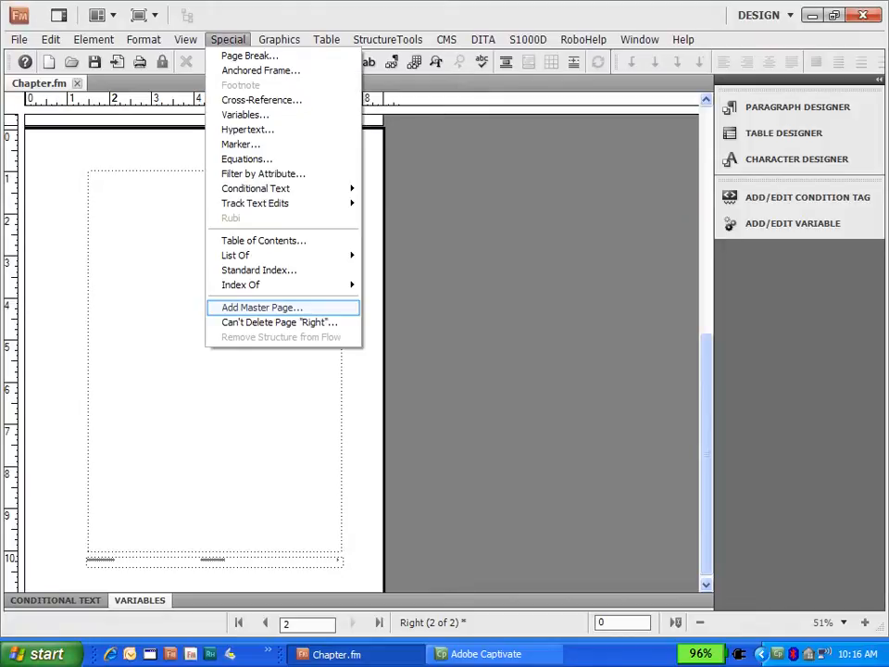
pyautogui.press('Return')
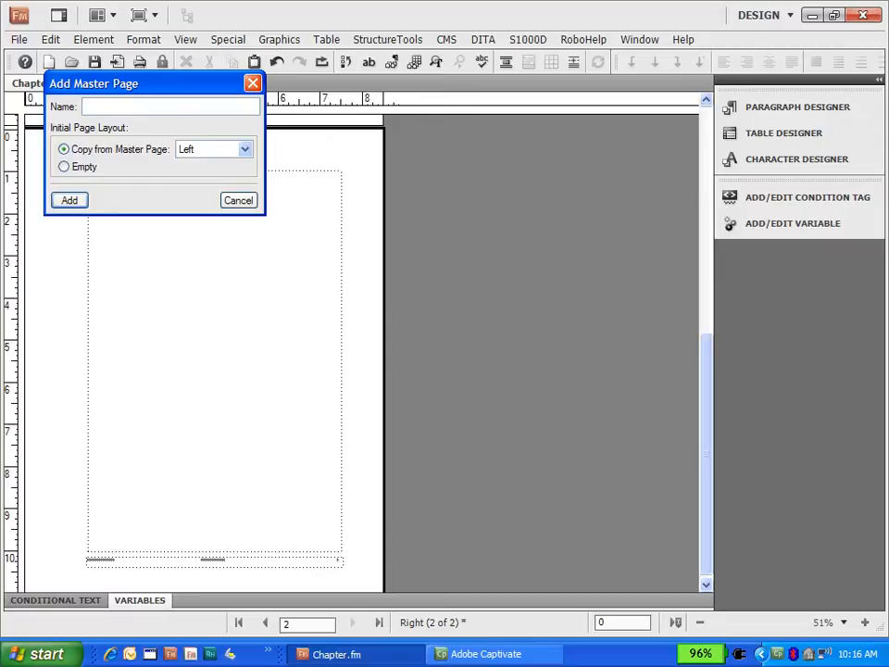
pyautogui.write('First')
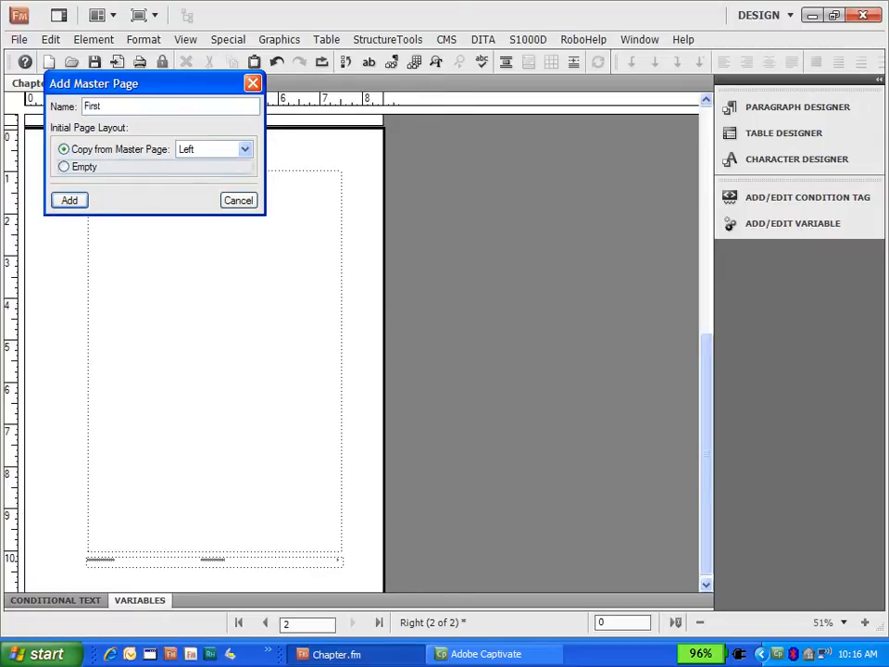
pyautogui.click(64, 166)
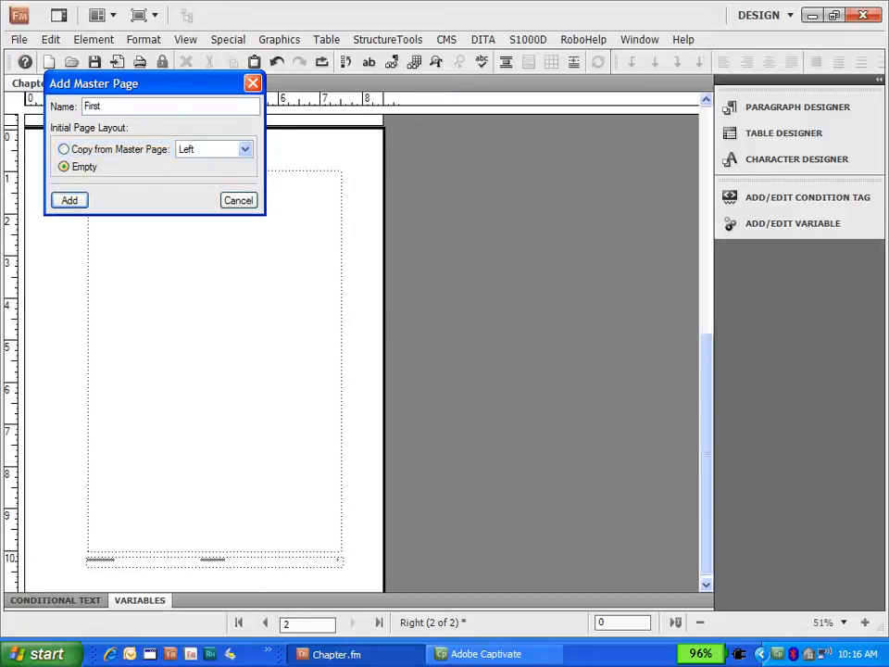
pyautogui.click(64, 149)
pyautogui.click(245, 149)
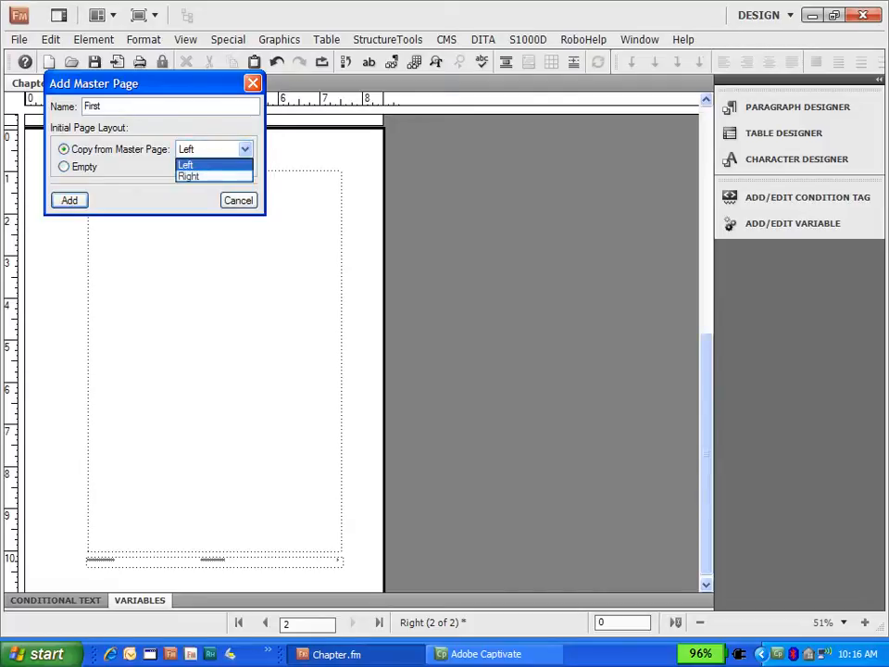
pyautogui.click(189, 176)
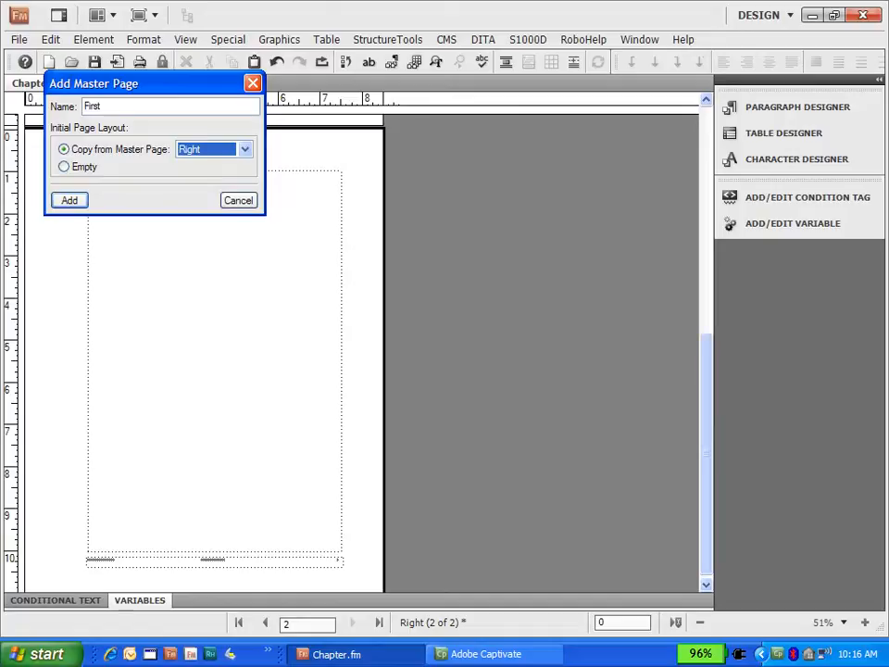
pyautogui.press('Return')
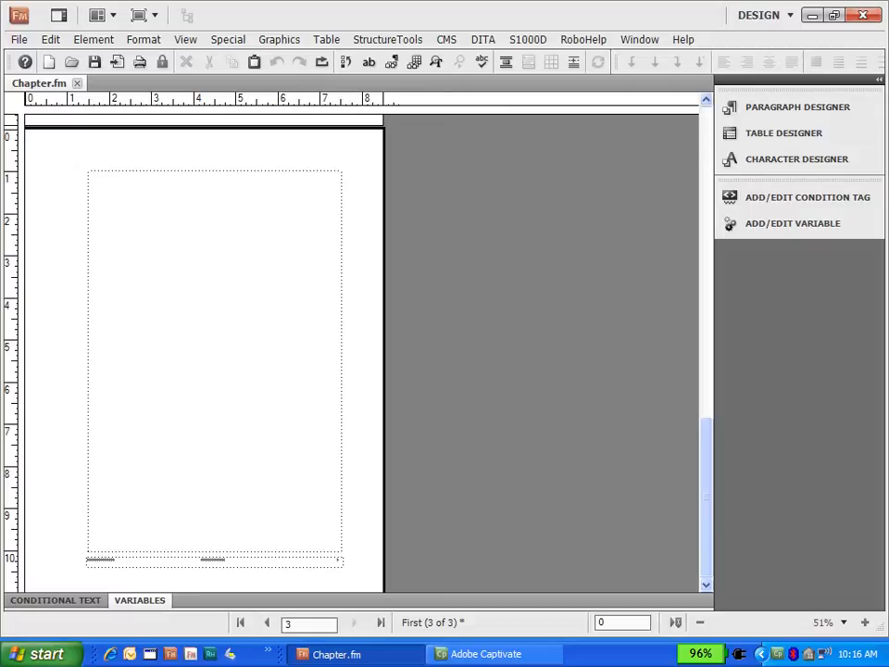
# Step: Shorten the main text frame on the First master page by lowering its upper edge to about 5 inches on the vertical ruler
pyautogui.keyDown('ctrl'); pyautogui.click(245, 277); pyautogui.keyUp('ctrl')
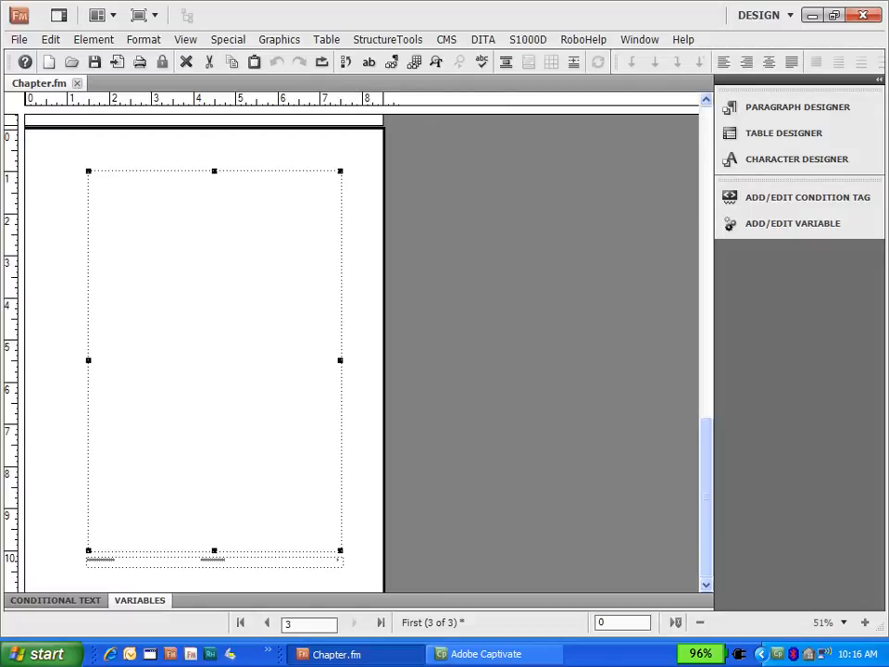
pyautogui.moveTo(214, 171); pyautogui.dragTo(214, 331)
pyautogui.click(211, 262)
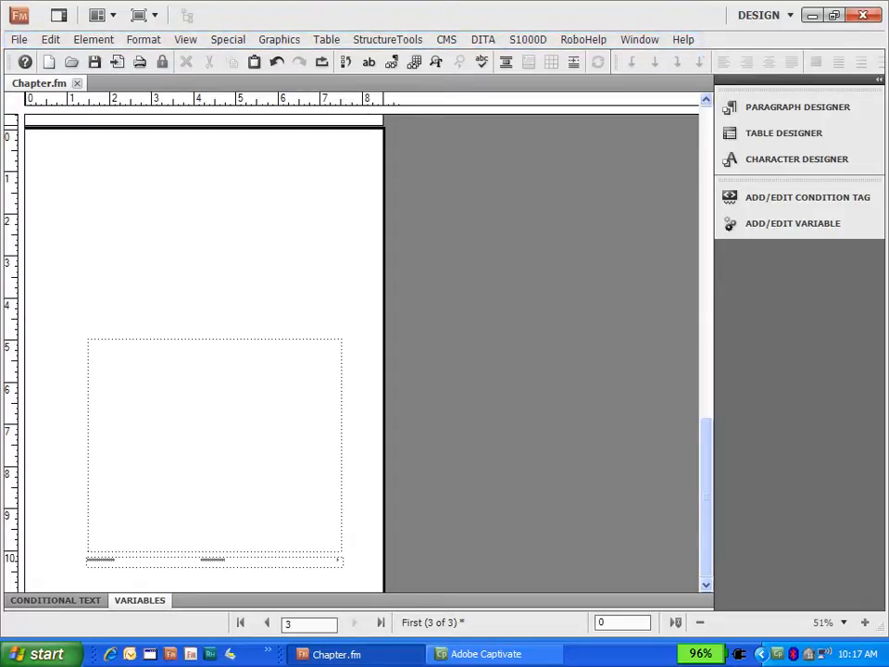
# Step: Import the graphic FM10_3in_boxshot.png from the Graphics folder by reference onto the First master page
pyautogui.click(18, 40)
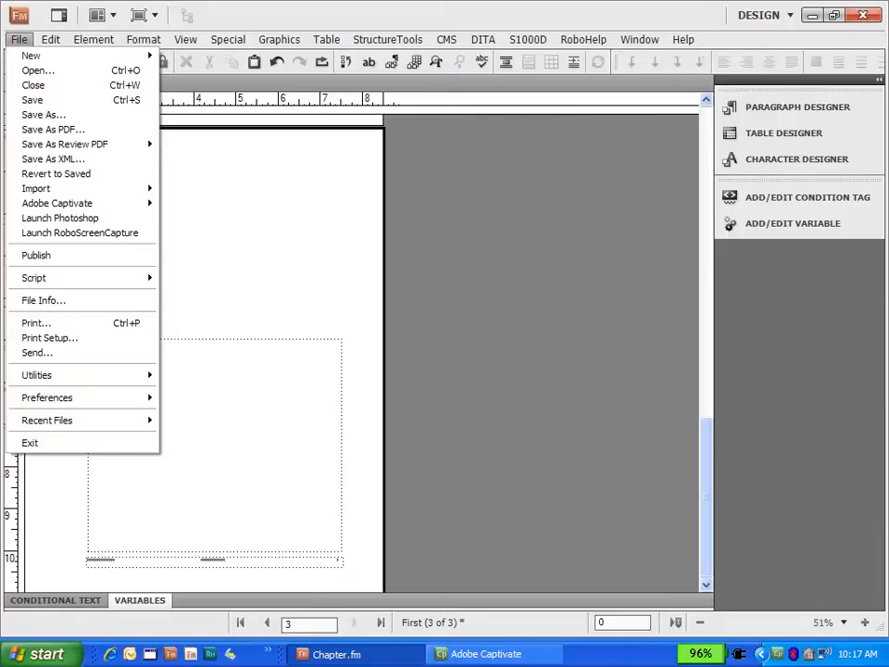
pyautogui.moveTo(36, 188)
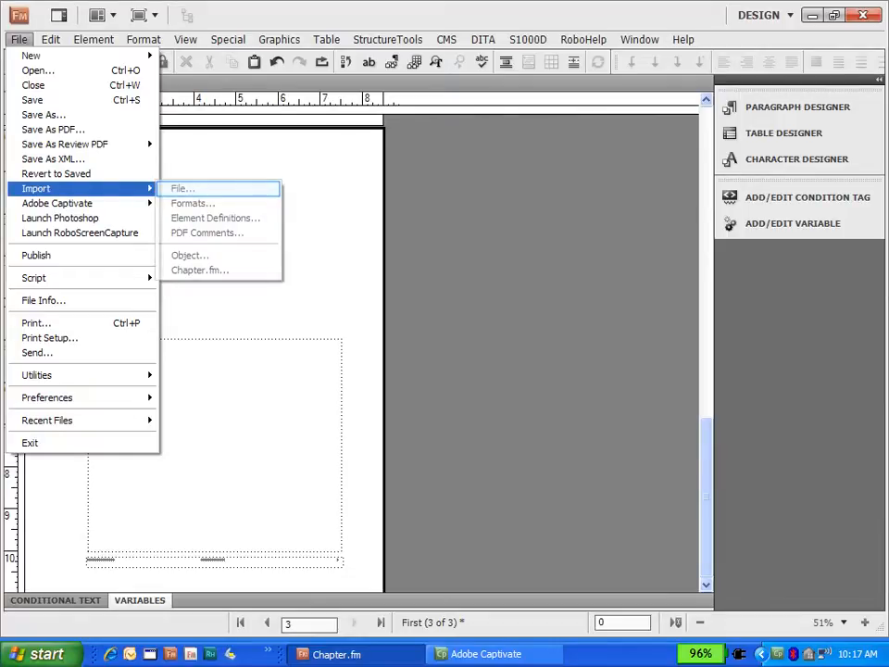
pyautogui.click(183, 188)
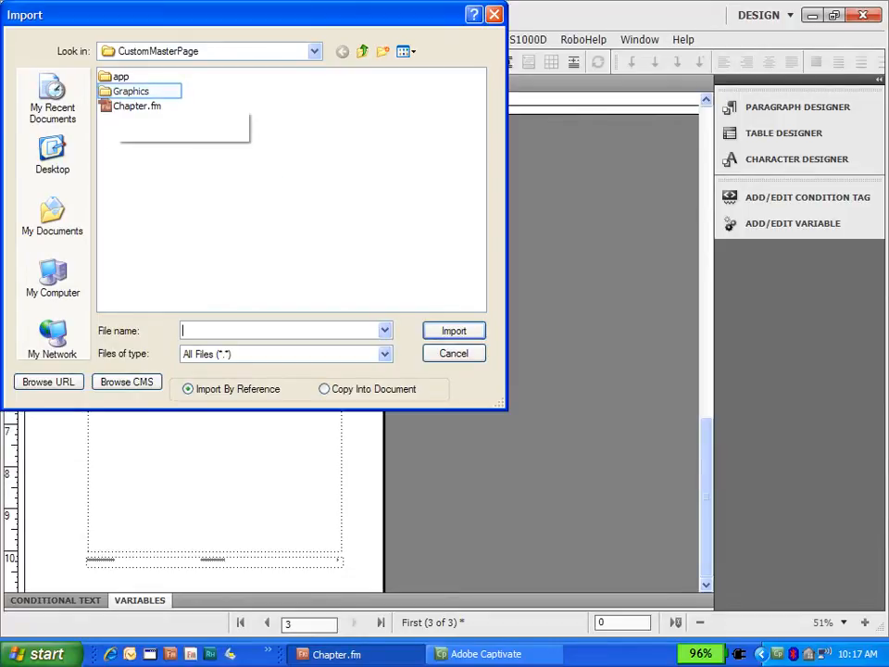
pyautogui.doubleClick(130, 90)
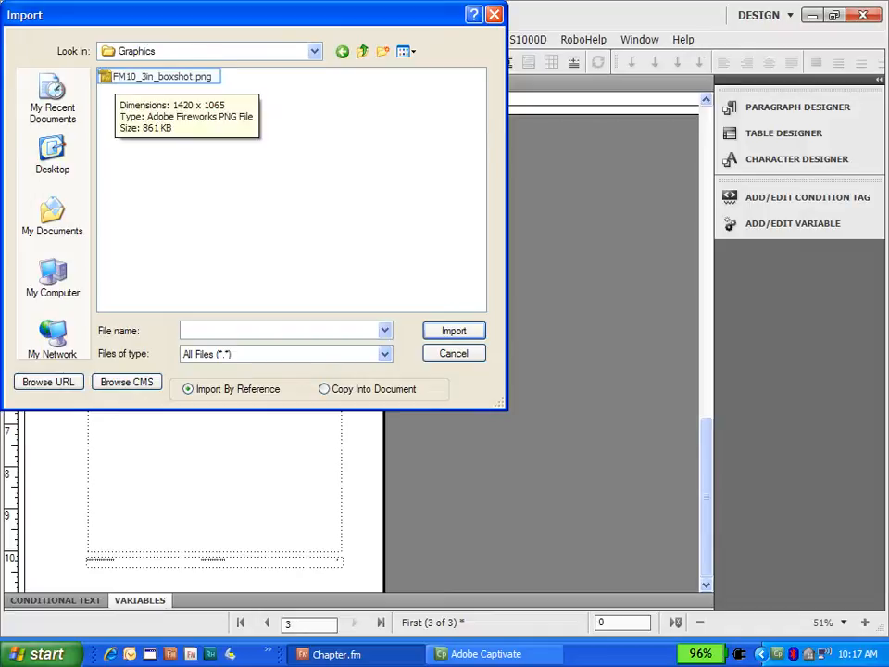
pyautogui.click(137, 76)
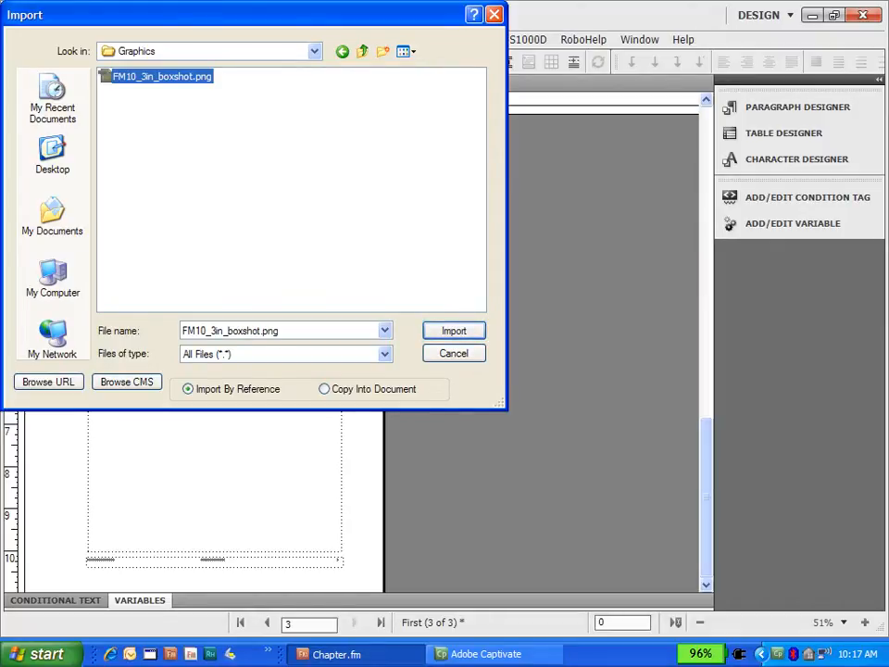
pyautogui.press('Return')
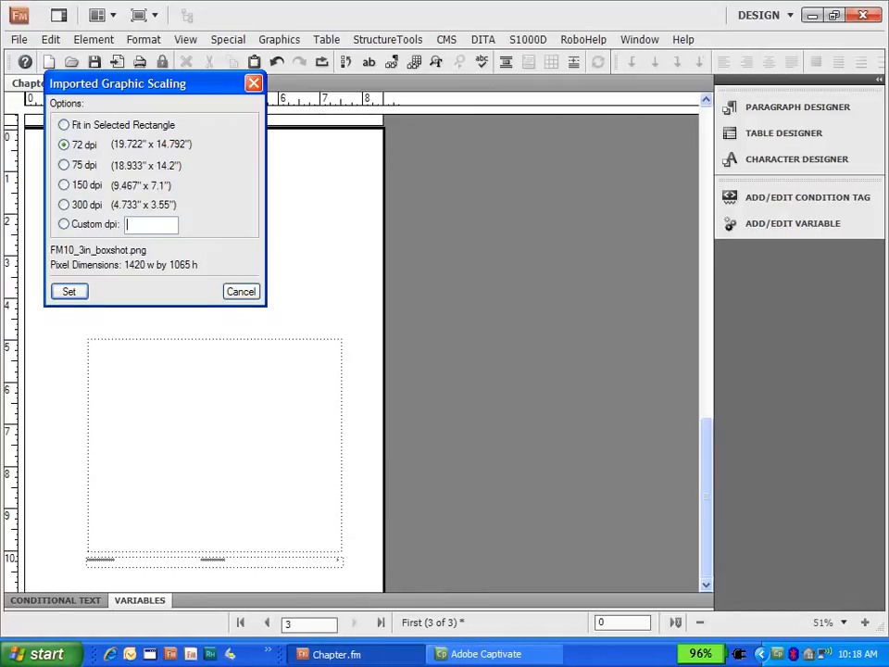
# Step: Scale the imported box shot at 300 dpi and move it into the empty area above the main text frame
pyautogui.moveTo(162, 86); pyautogui.dragTo(511, 196)
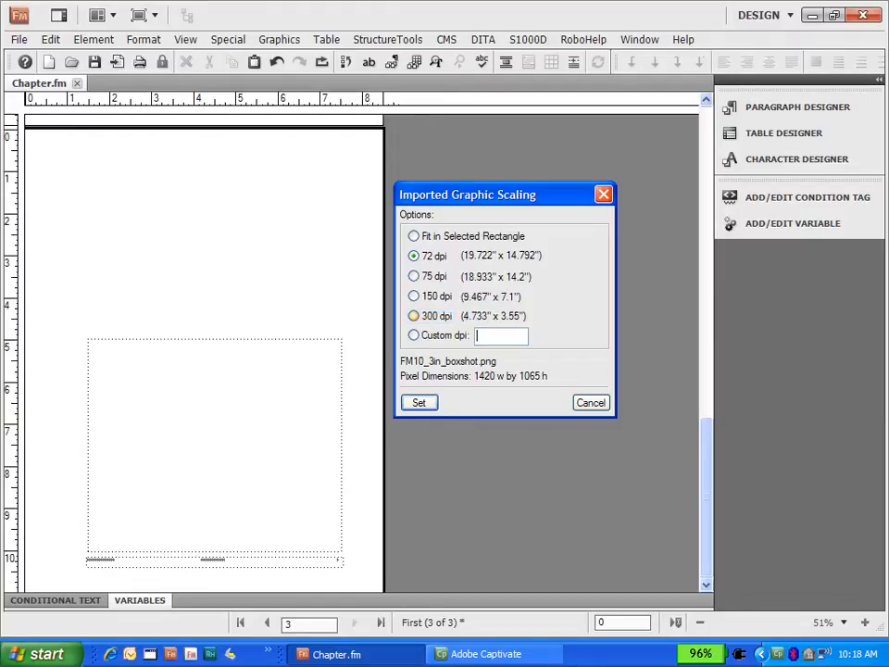
pyautogui.click(413, 315)
pyautogui.press('Return')
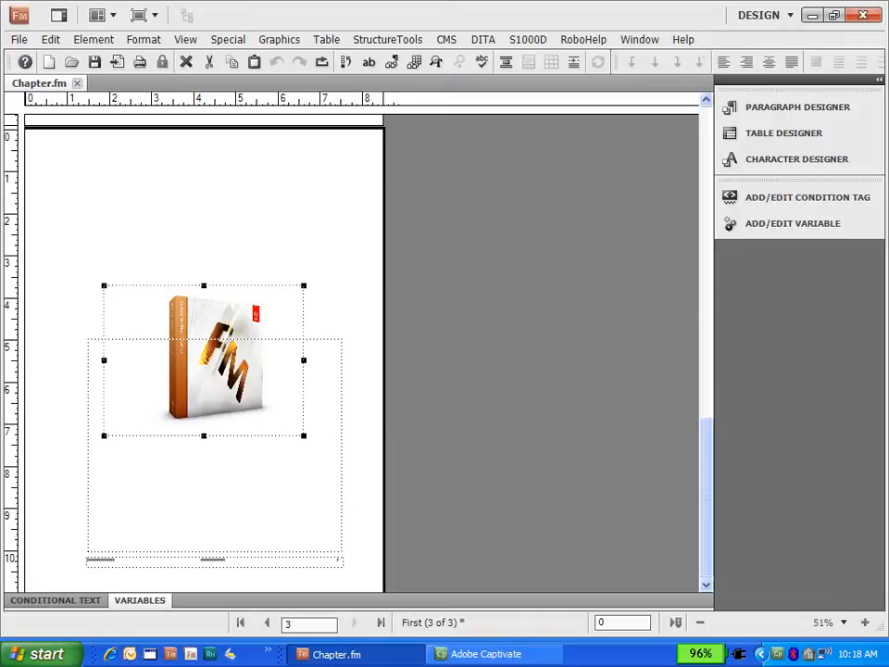
pyautogui.moveTo(238, 318); pyautogui.dragTo(260, 212)
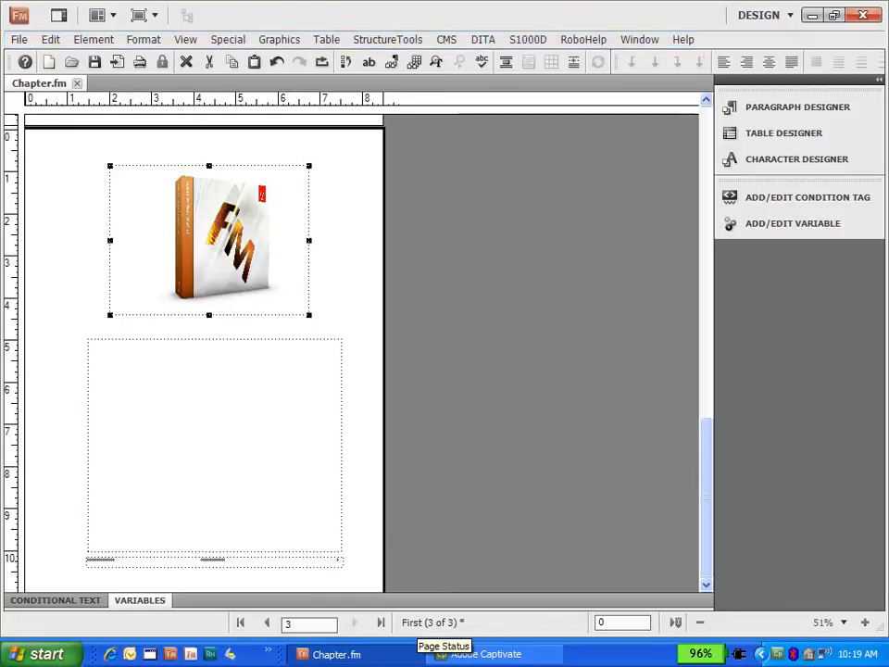
# Step: Return to the body pages, apply the custom First master page to the current page 1, and check the pages
pyautogui.click(185, 39)
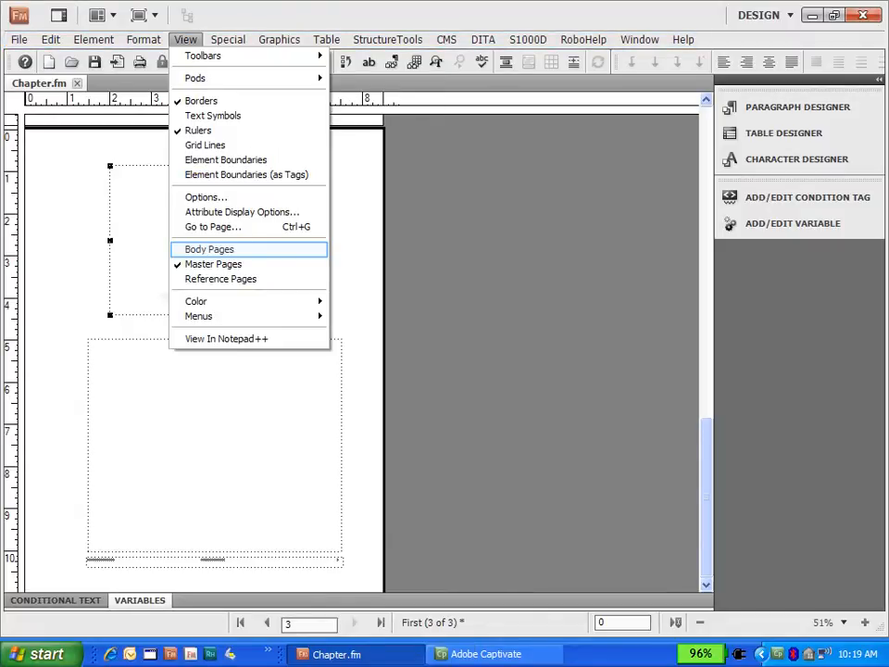
pyautogui.press('Return')
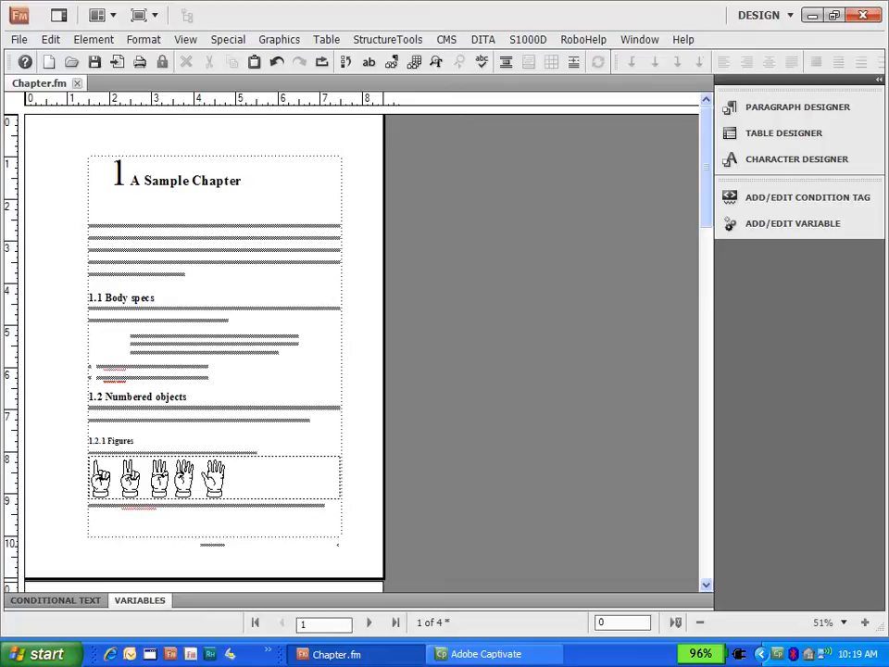
pyautogui.click(143, 40)
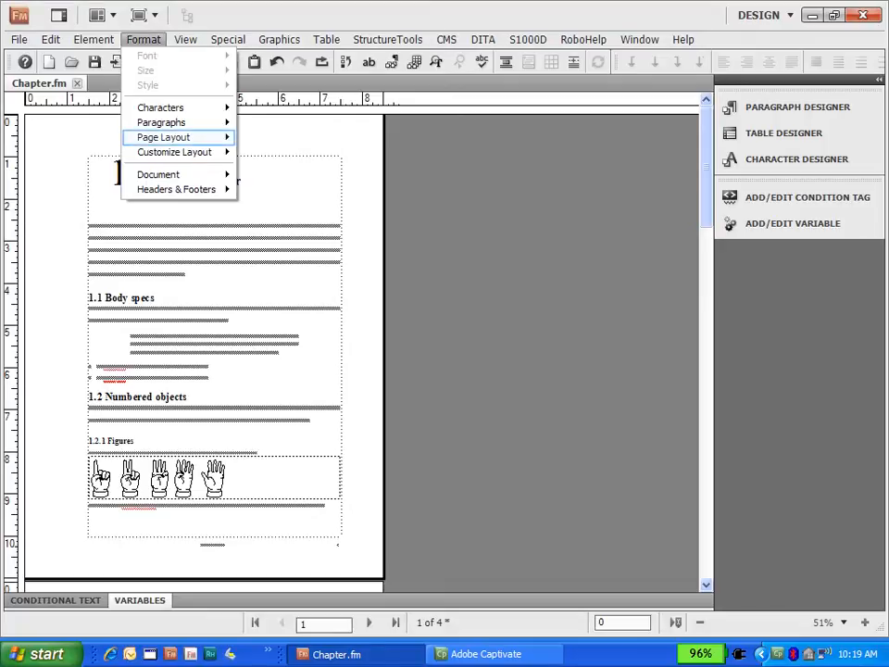
pyautogui.moveTo(164, 137)
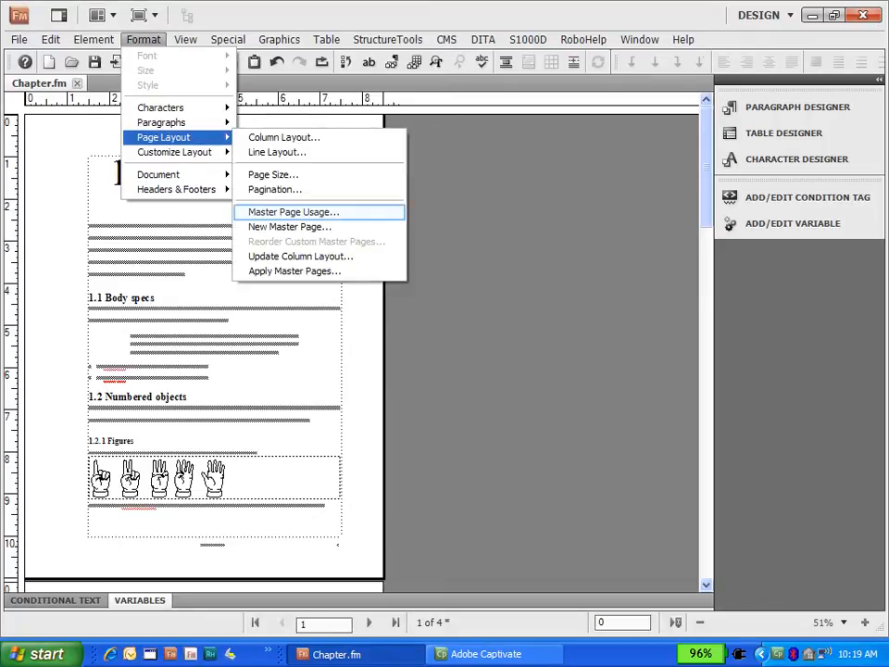
pyautogui.click(293, 212)
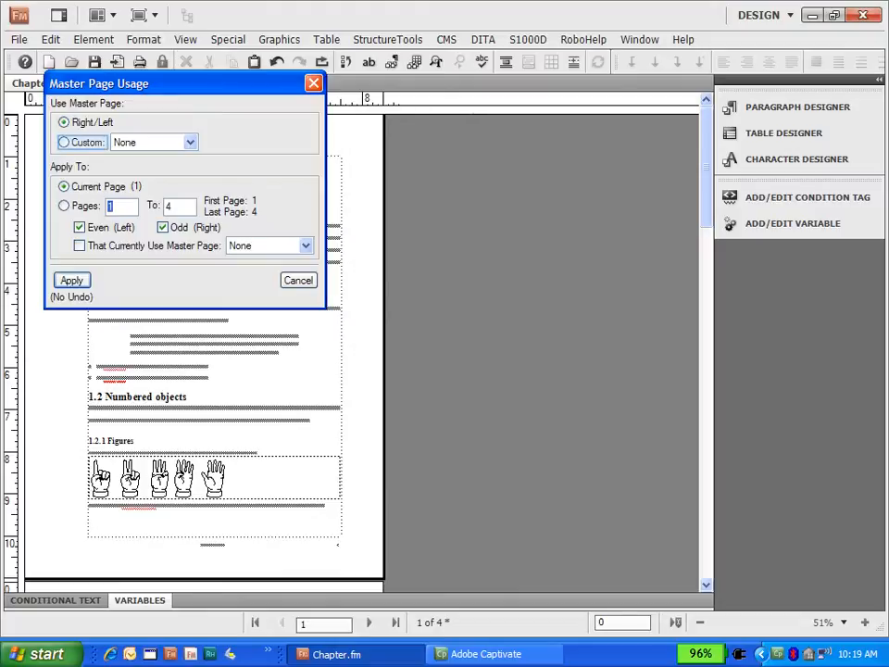
pyautogui.click(66, 143)
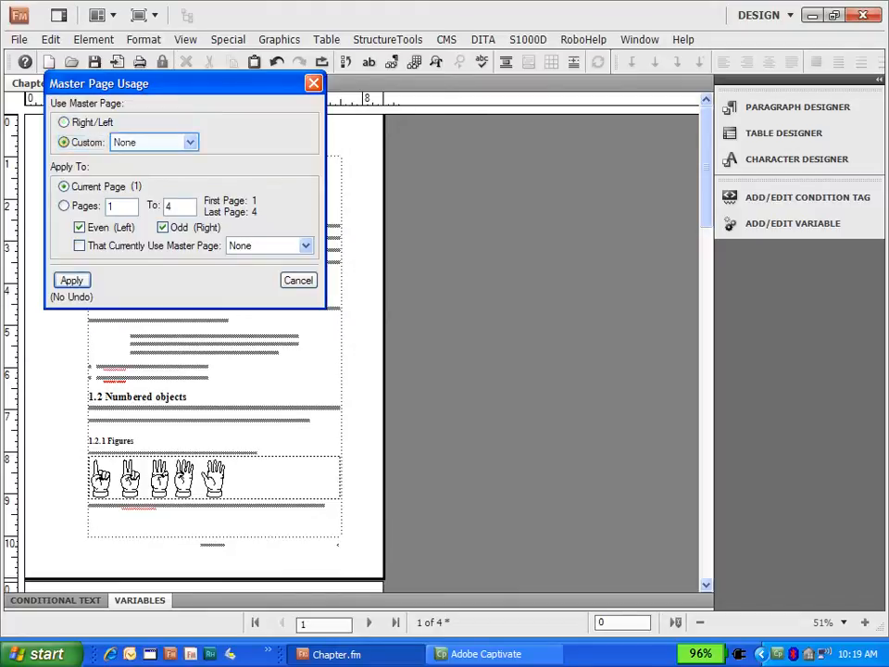
pyautogui.click(190, 143)
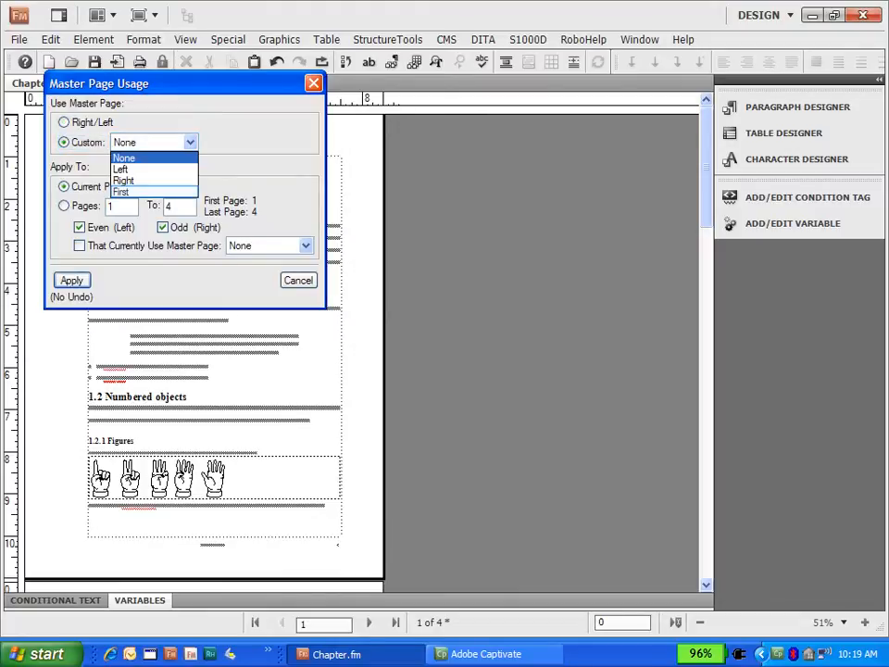
pyautogui.click(139, 192)
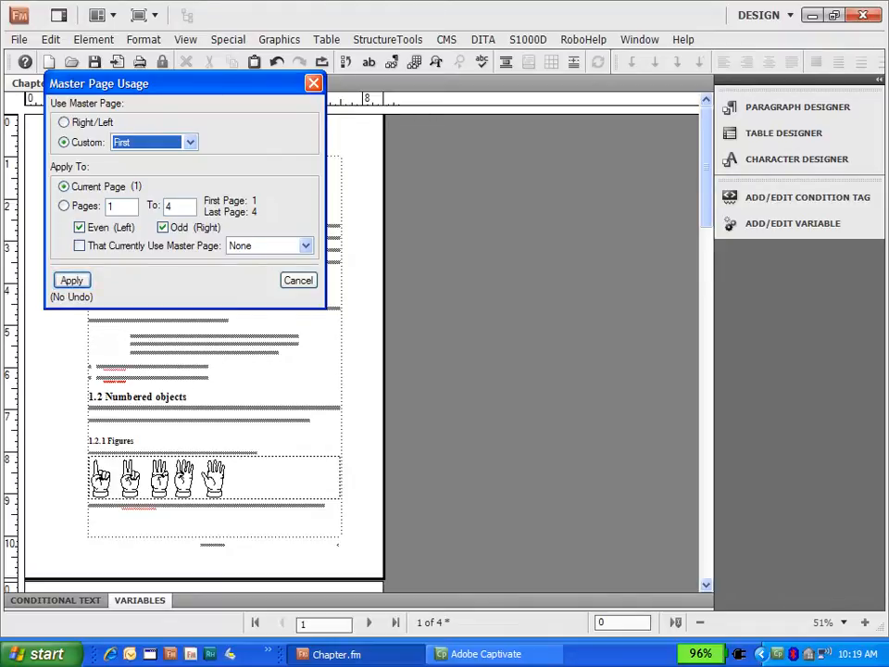
pyautogui.press('Return')
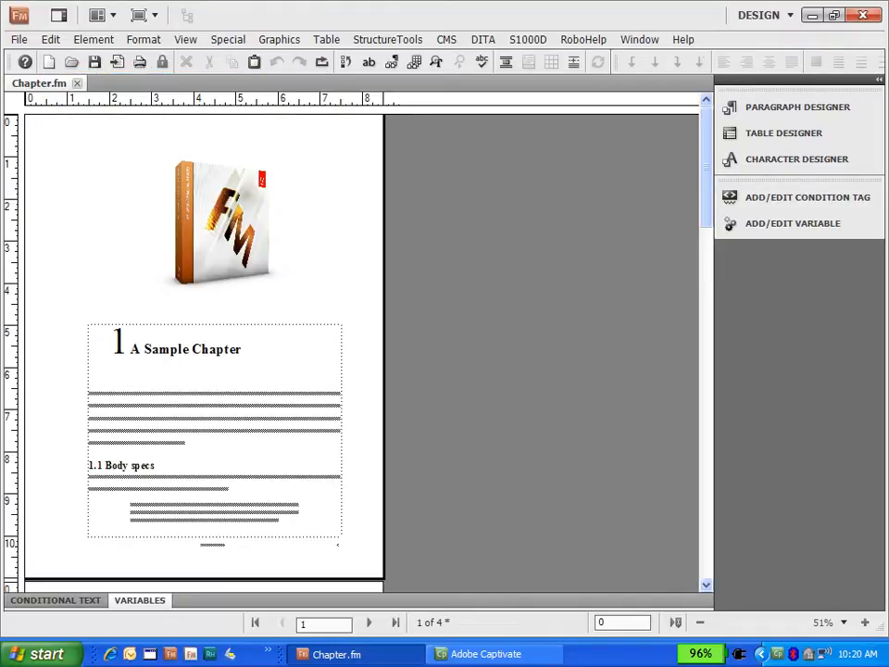
pyautogui.moveTo(708, 156); pyautogui.dragTo(707, 287)
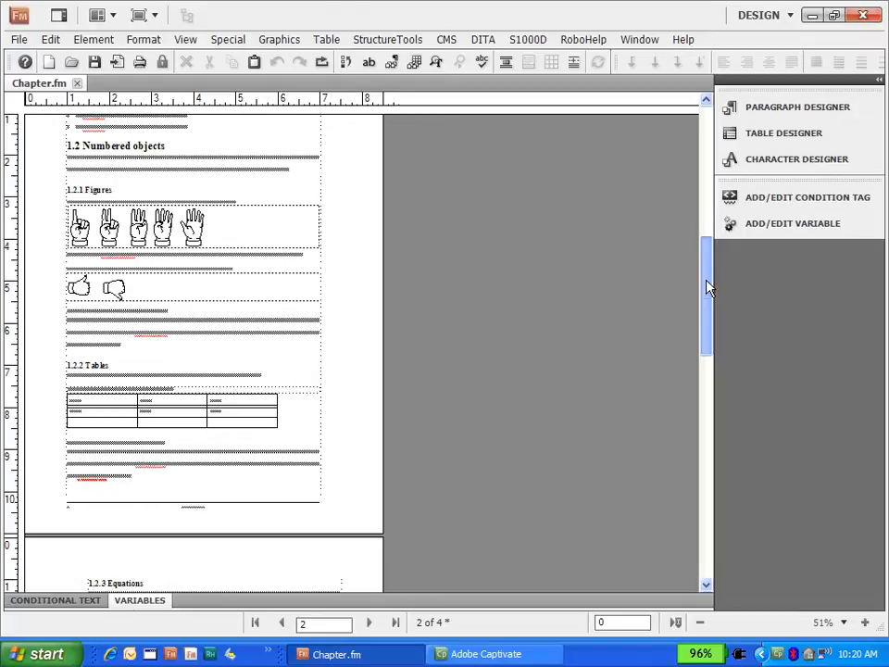
pyautogui.moveTo(707, 287); pyautogui.dragTo(706, 152)
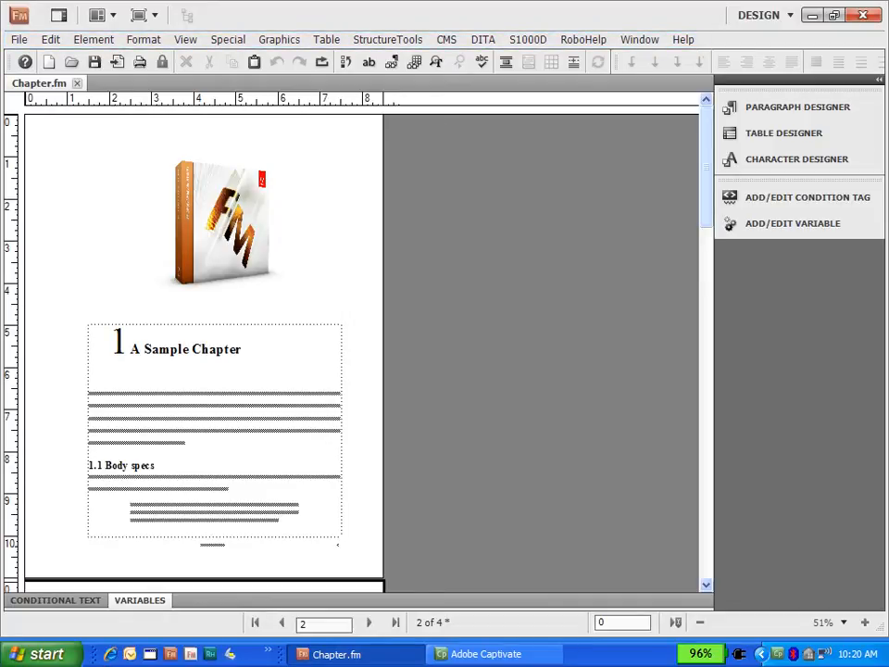
# Step: In the master pages view, add a master page named LandscapeRight with its layout copied from the Right master page
pyautogui.click(185, 40)
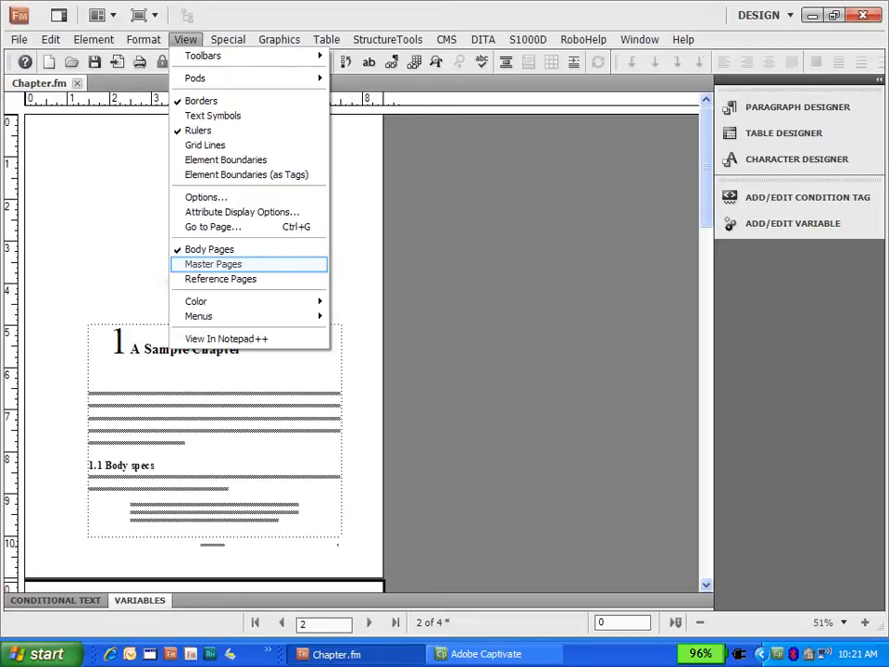
pyautogui.click(213, 264)
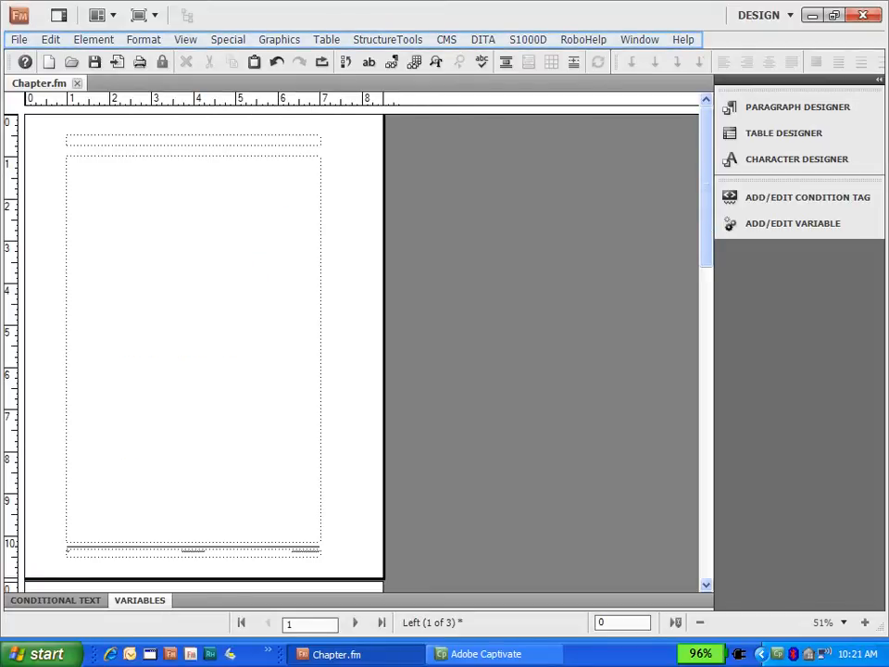
pyautogui.click(227, 40)
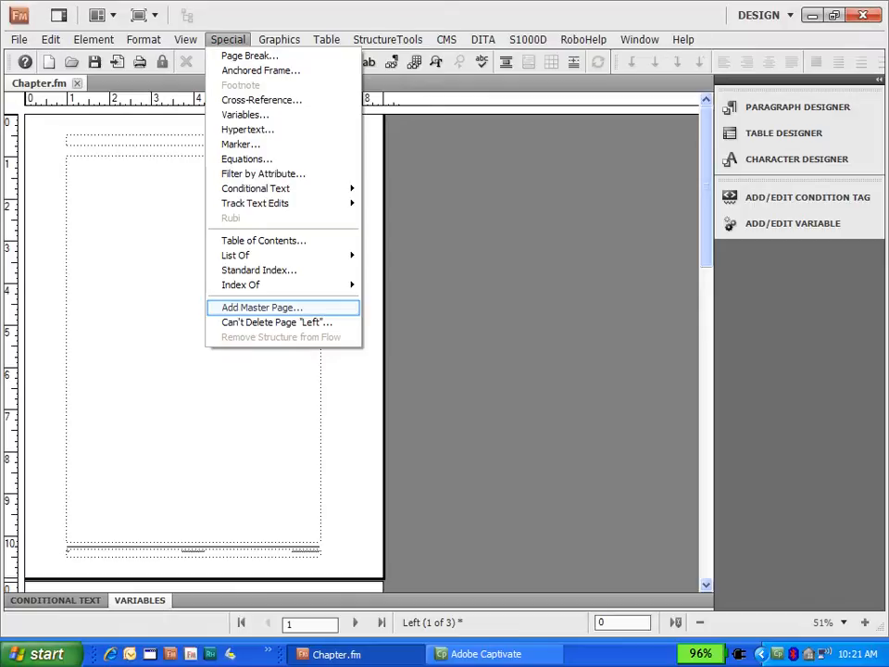
pyautogui.click(262, 307)
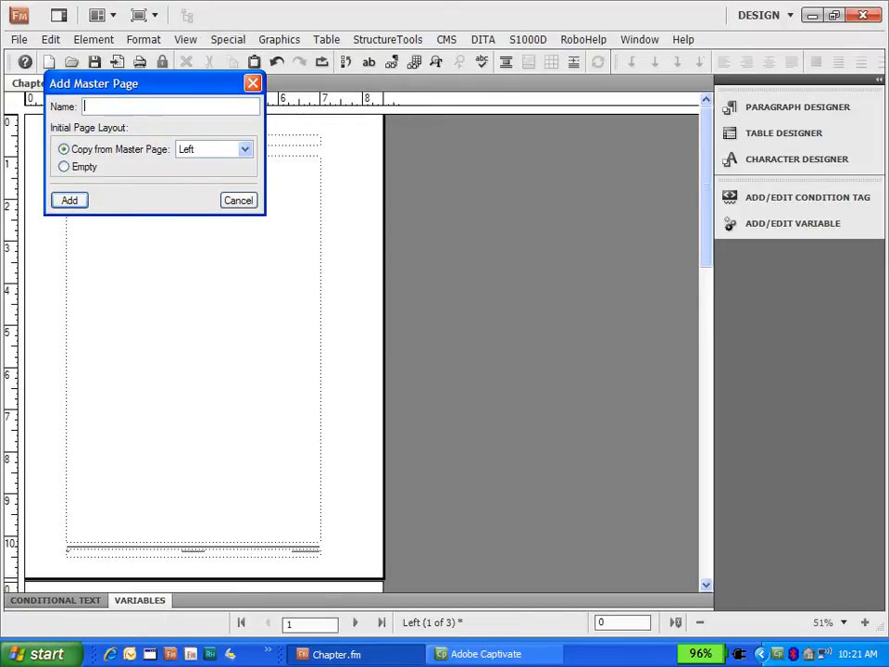
pyautogui.write('LandscapeRight')
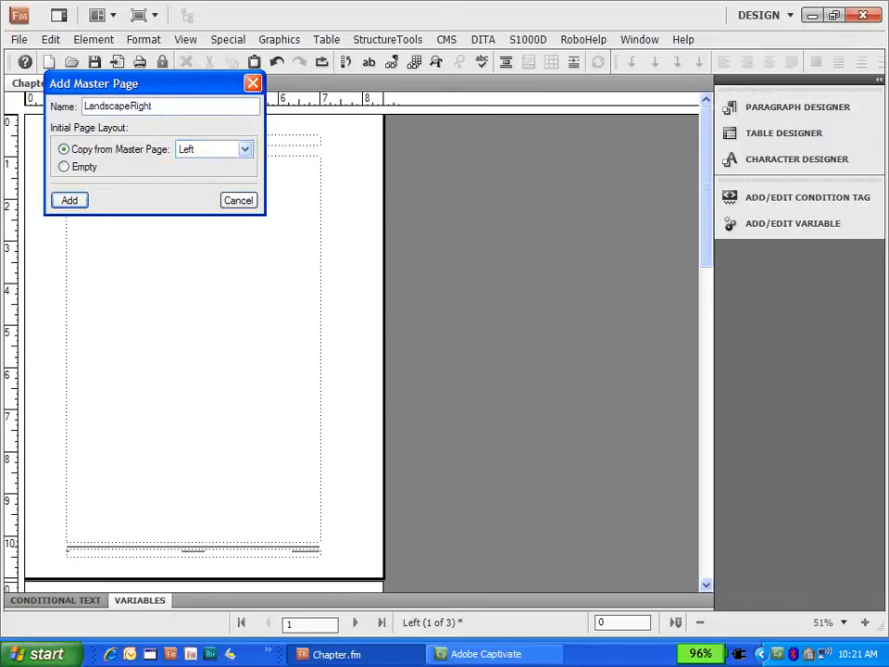
pyautogui.click(246, 149)
pyautogui.click(190, 176)
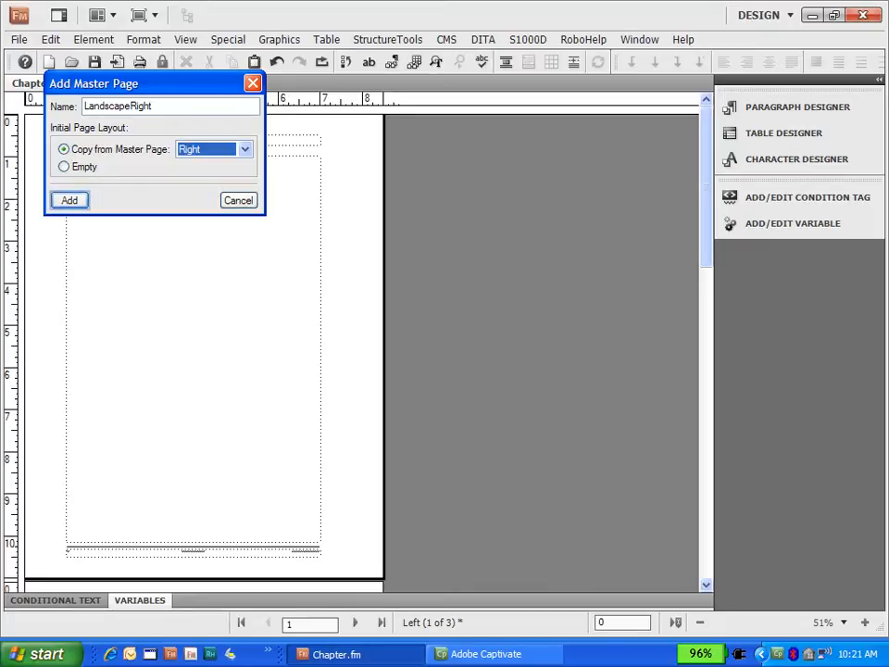
pyautogui.click(69, 200)
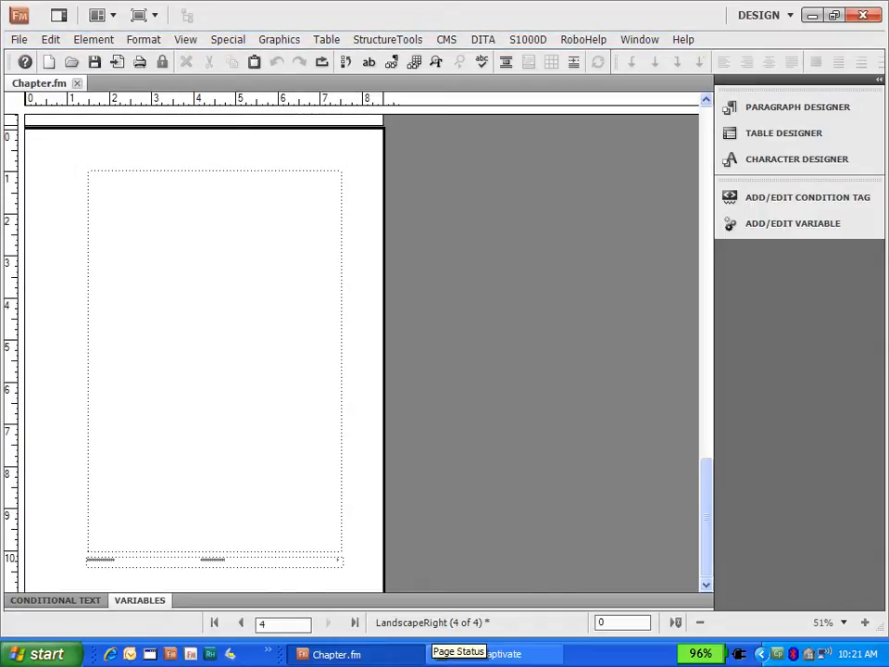
# Step: Rotate the LandscapeRight master page clockwise
pyautogui.click(143, 40)
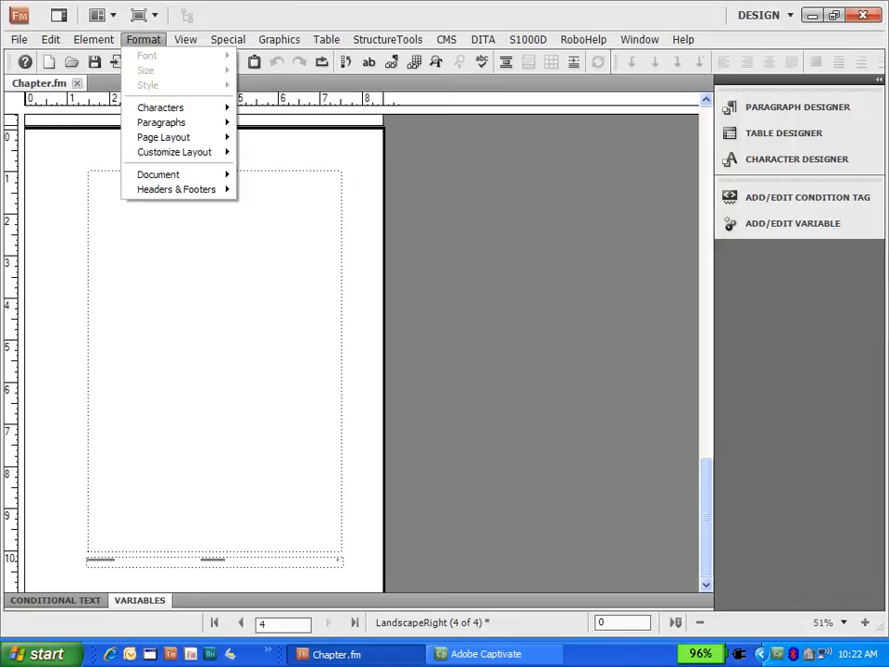
pyautogui.moveTo(174, 152)
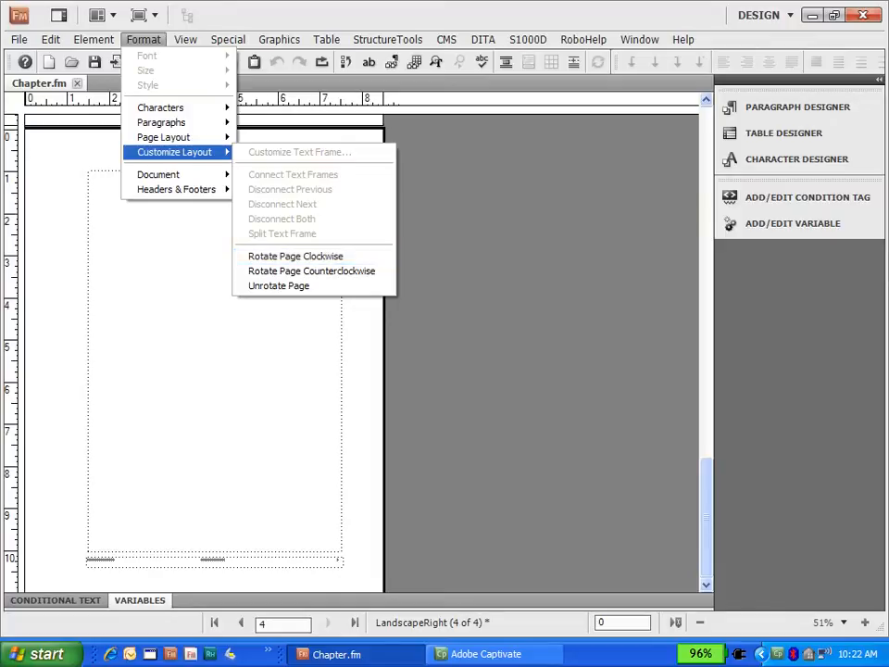
pyautogui.click(296, 255)
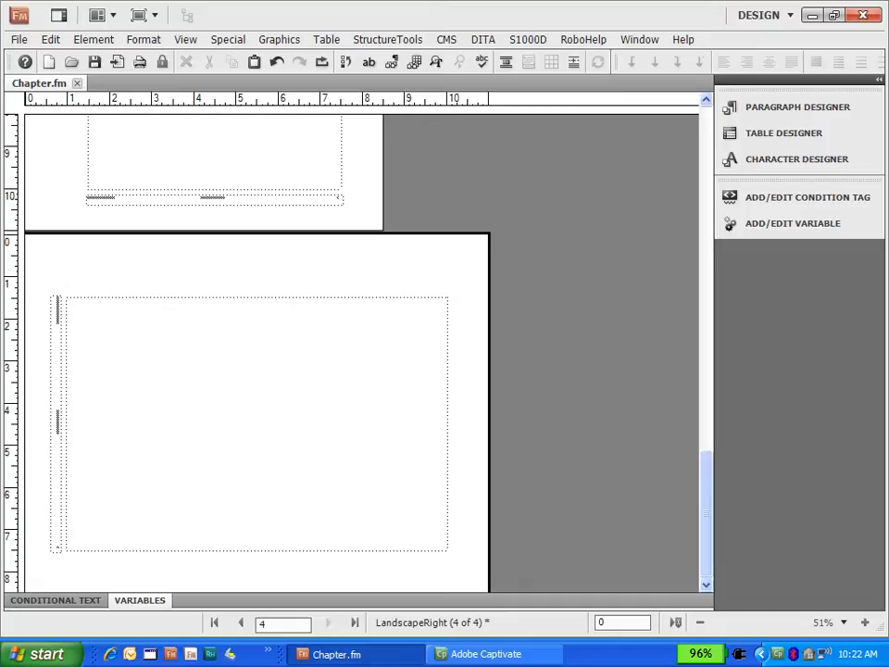
# Step: Resize the main text frame on the LandscapeRight master page to 9" wide and 6" high, with its angle set to 0
pyautogui.keyDown('ctrl'); pyautogui.click(102, 415); pyautogui.keyUp('ctrl')
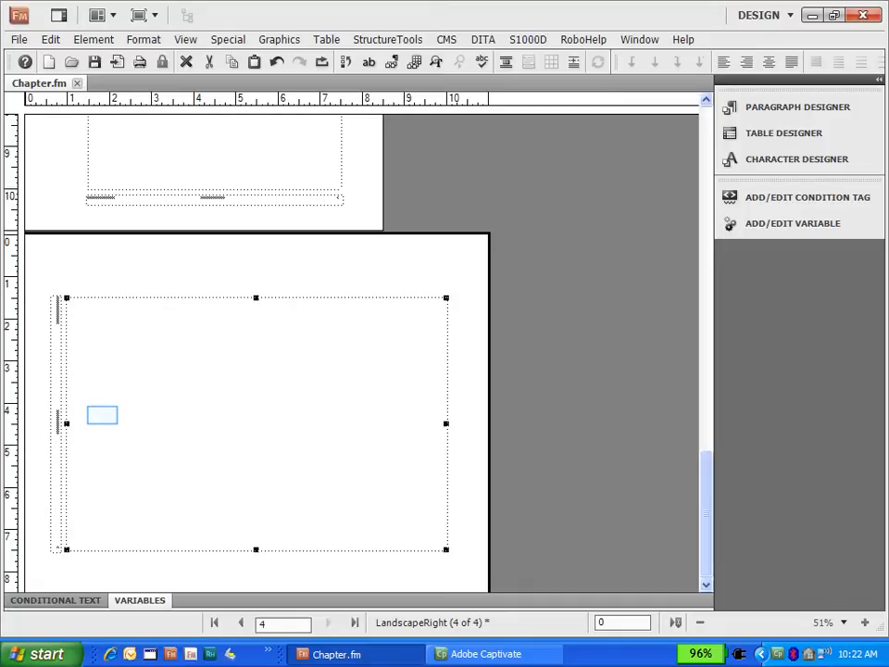
pyautogui.rightClick(102, 414)
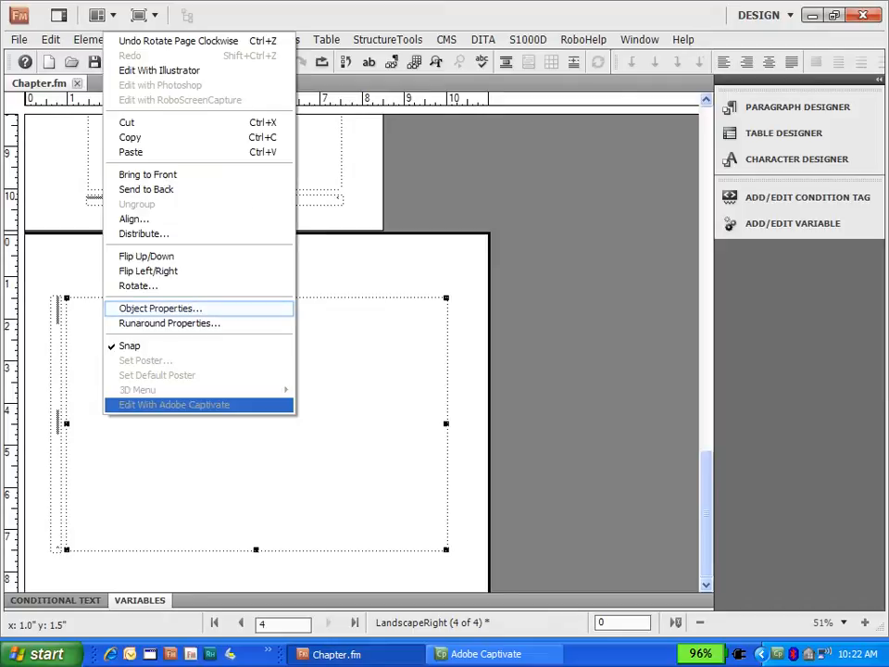
pyautogui.click(160, 308)
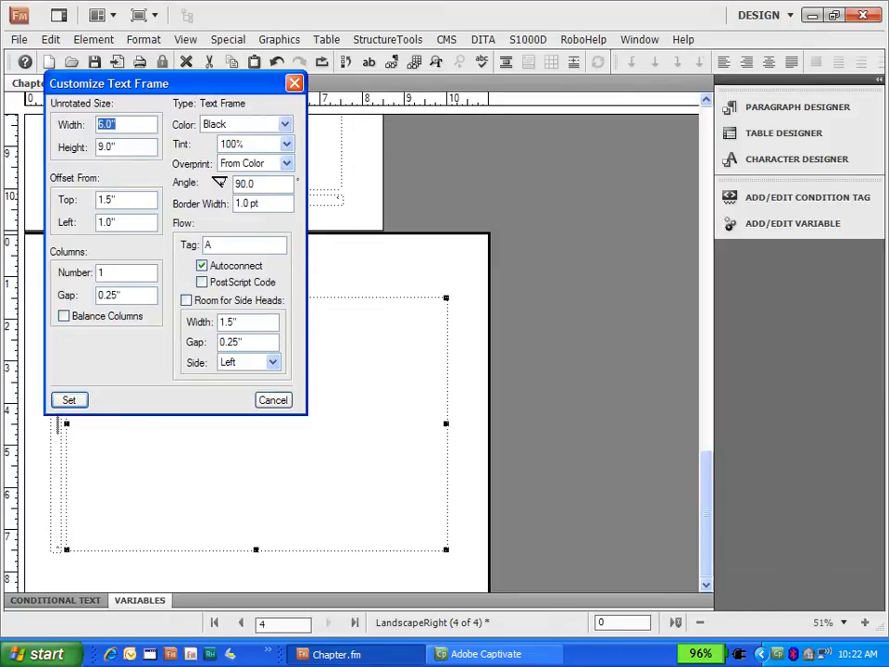
pyautogui.moveTo(181, 84); pyautogui.dragTo(293, 93)
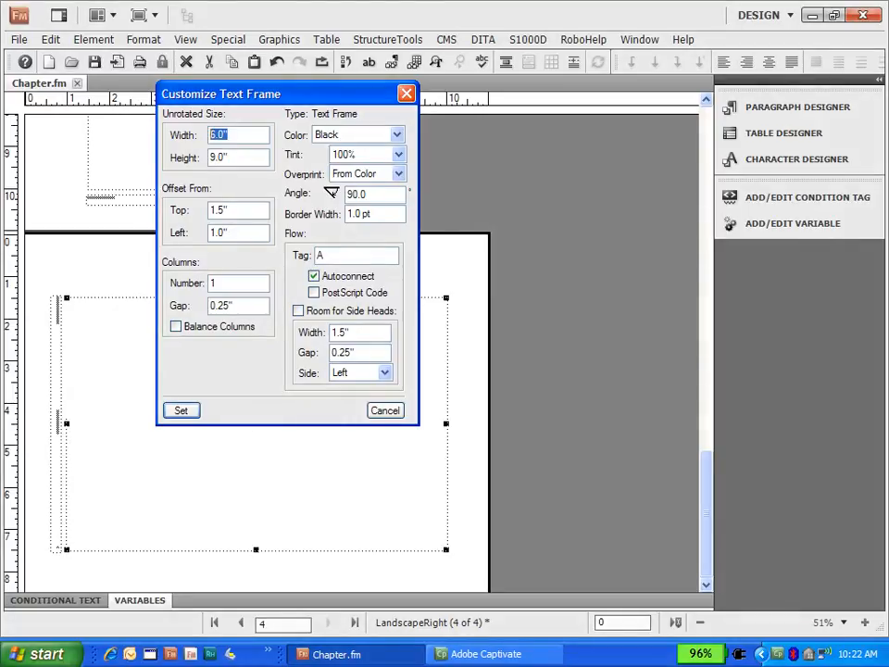
pyautogui.write('9')
pyautogui.press('Tab')
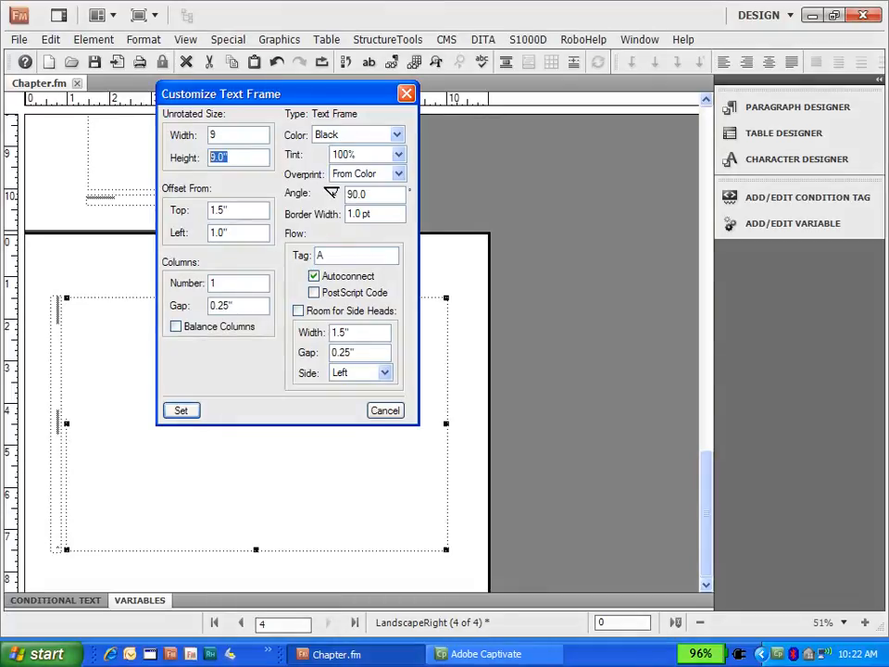
pyautogui.write('6')
pyautogui.press('Tab')
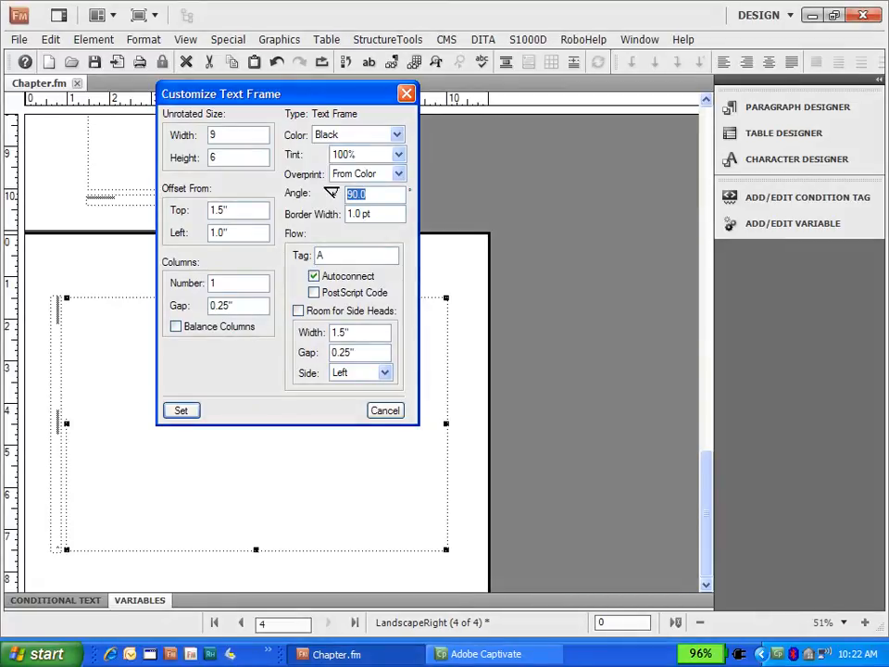
pyautogui.write('0')
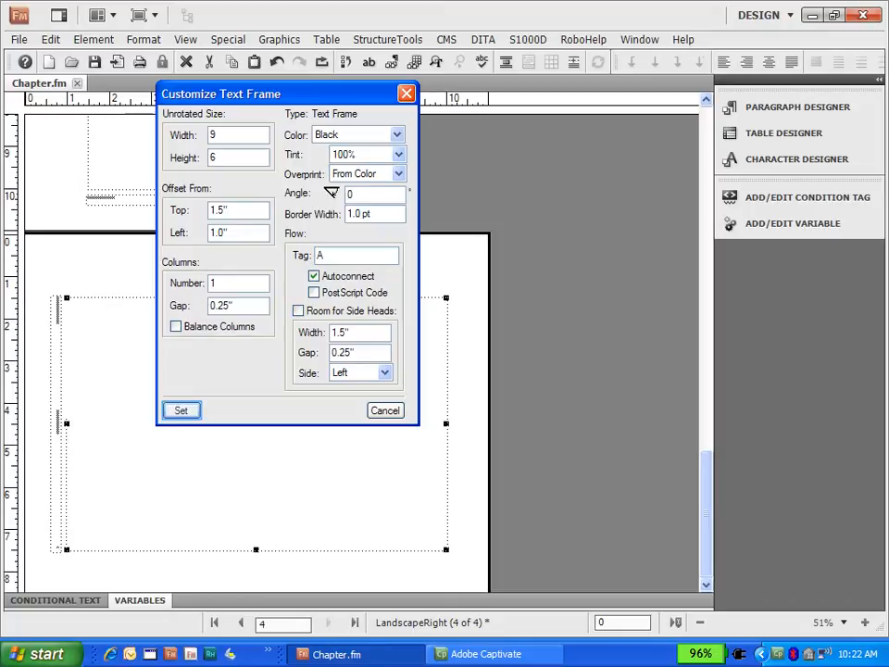
pyautogui.press('Return')
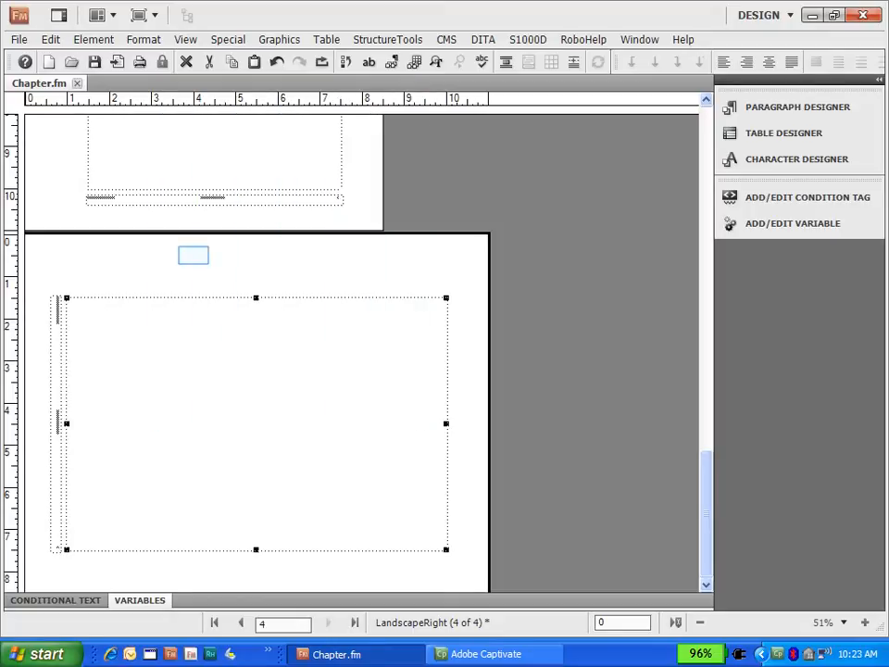
pyautogui.click(194, 254)
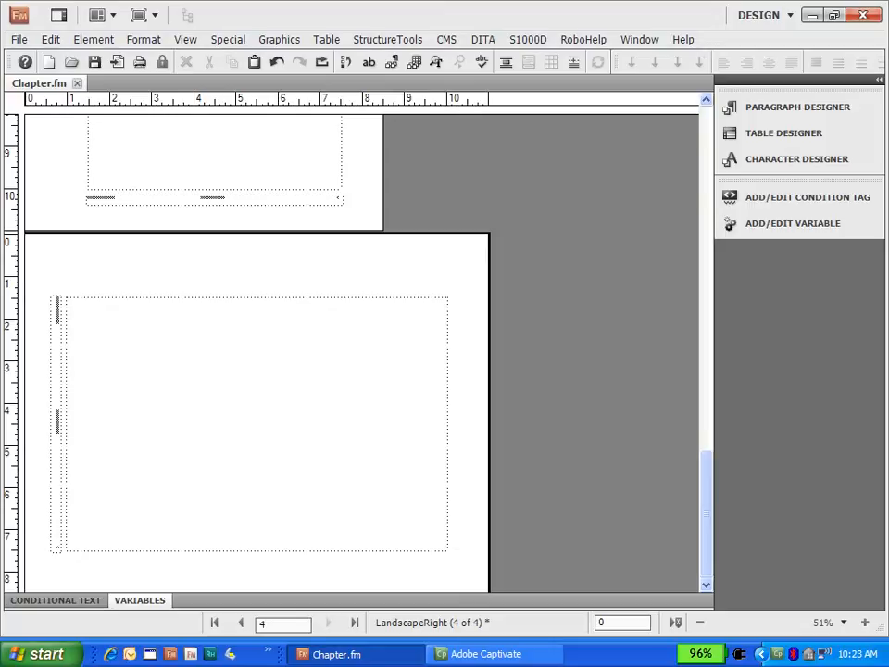
# Step: Add a master page named LandscapeLeft with its layout copied from the Left master page
pyautogui.click(228, 40)
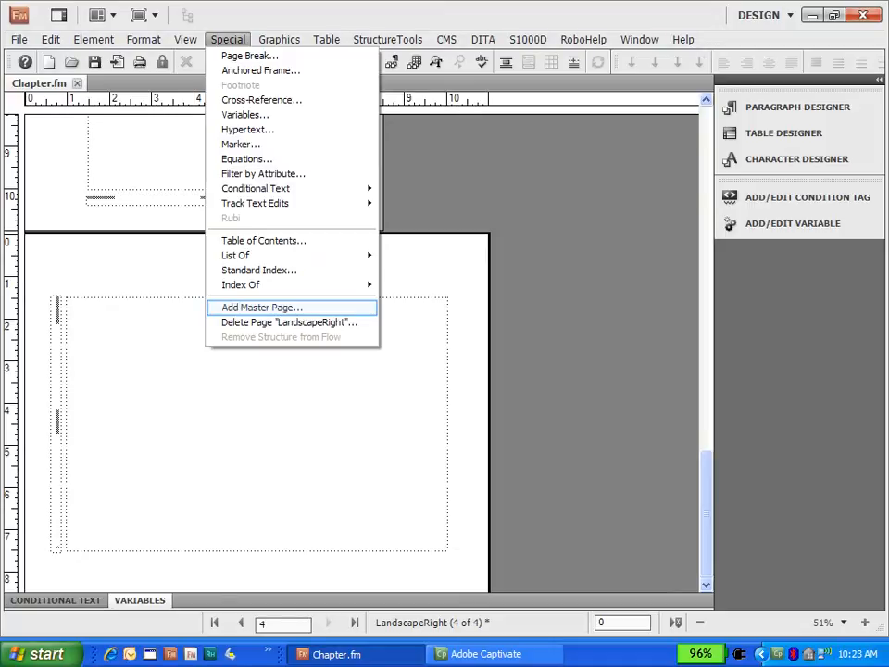
pyautogui.click(262, 308)
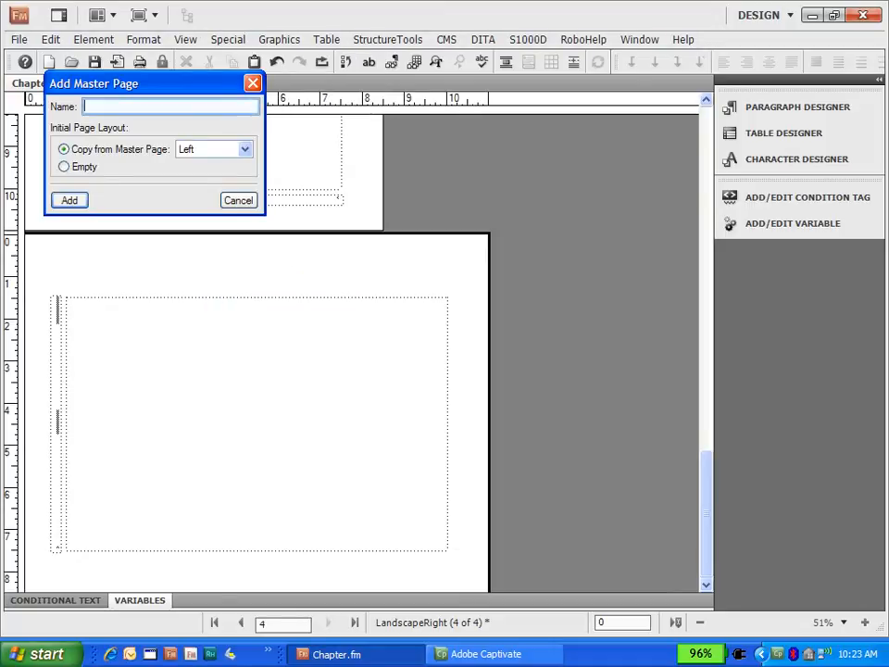
pyautogui.write('L')
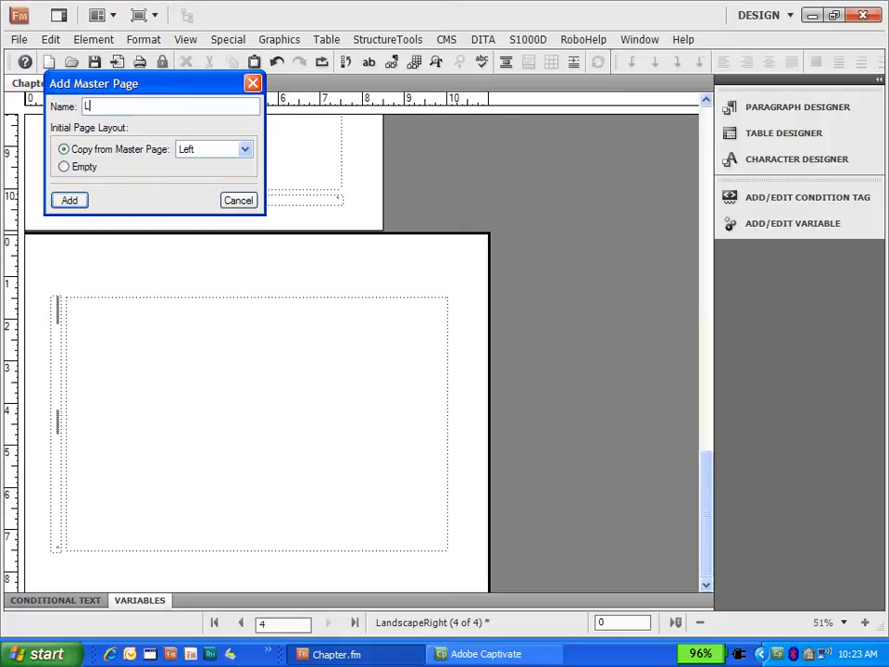
pyautogui.write('andscapeLeft')
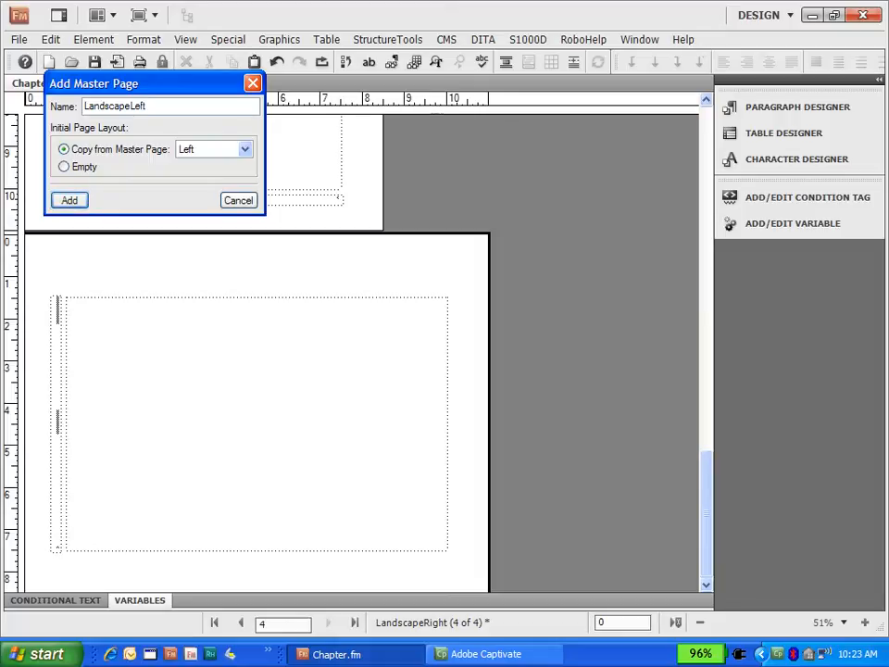
pyautogui.press('Return')
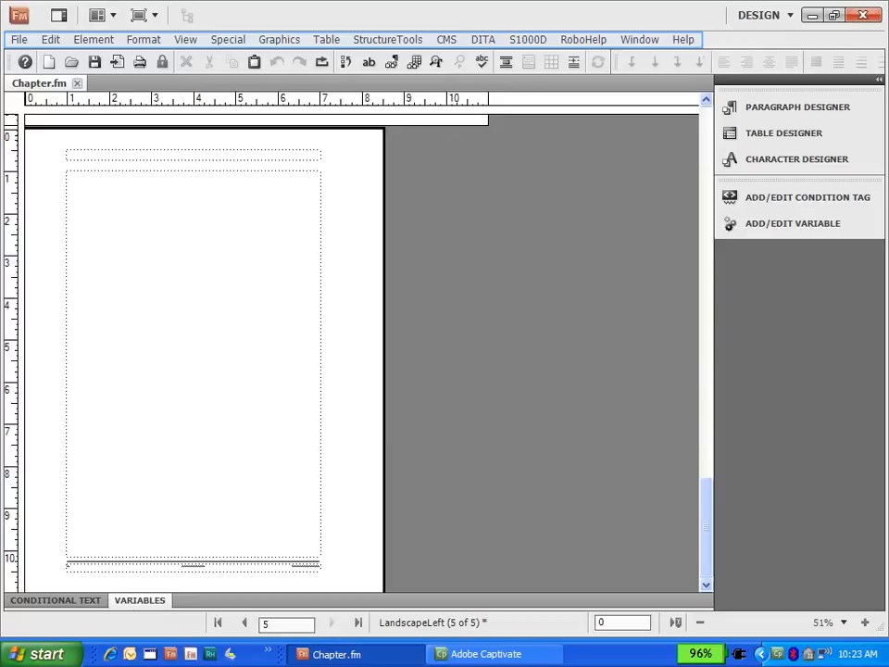
# Step: Rotate the LandscapeLeft master page counterclockwise
pyautogui.click(143, 40)
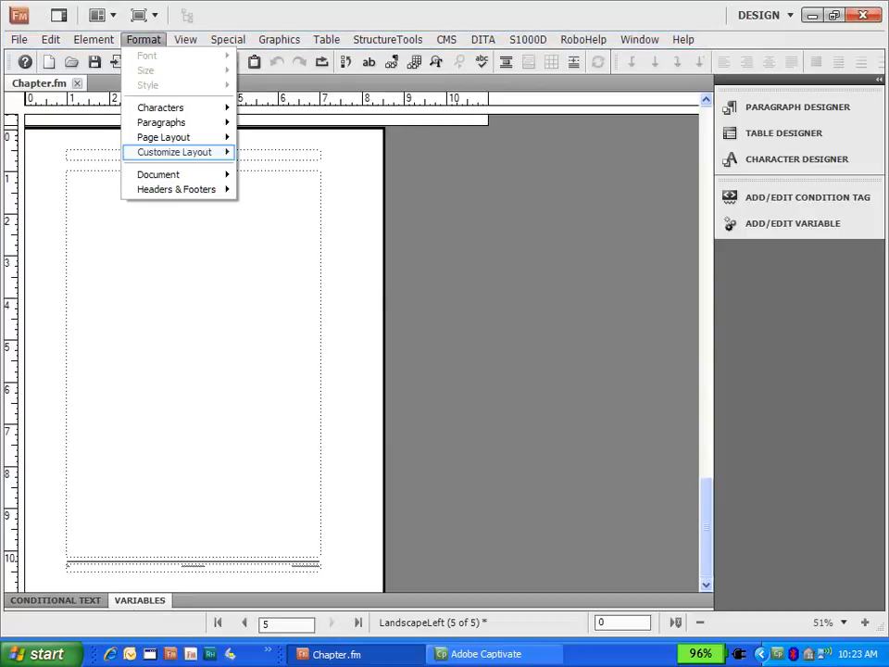
pyautogui.moveTo(175, 151)
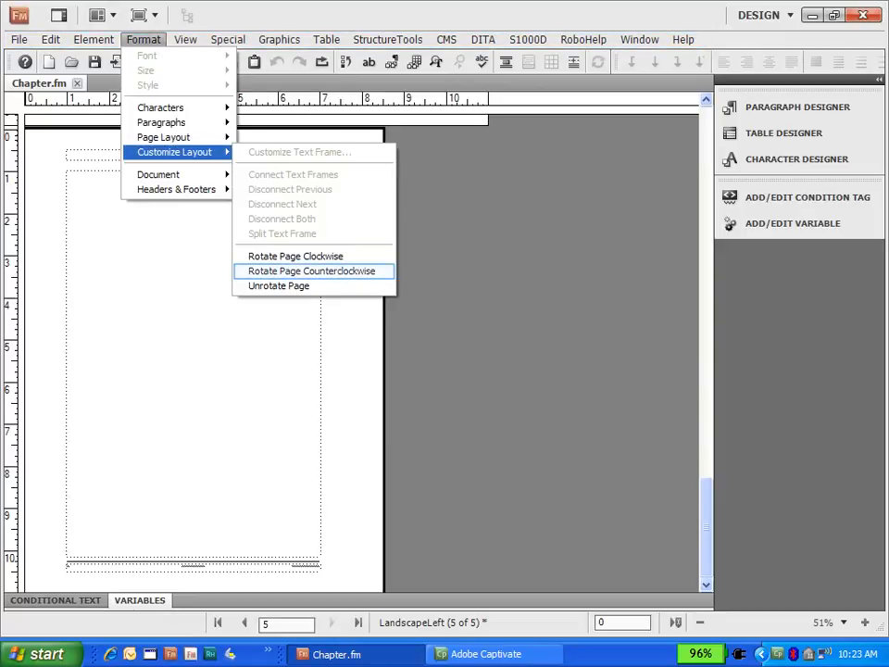
pyautogui.click(311, 270)
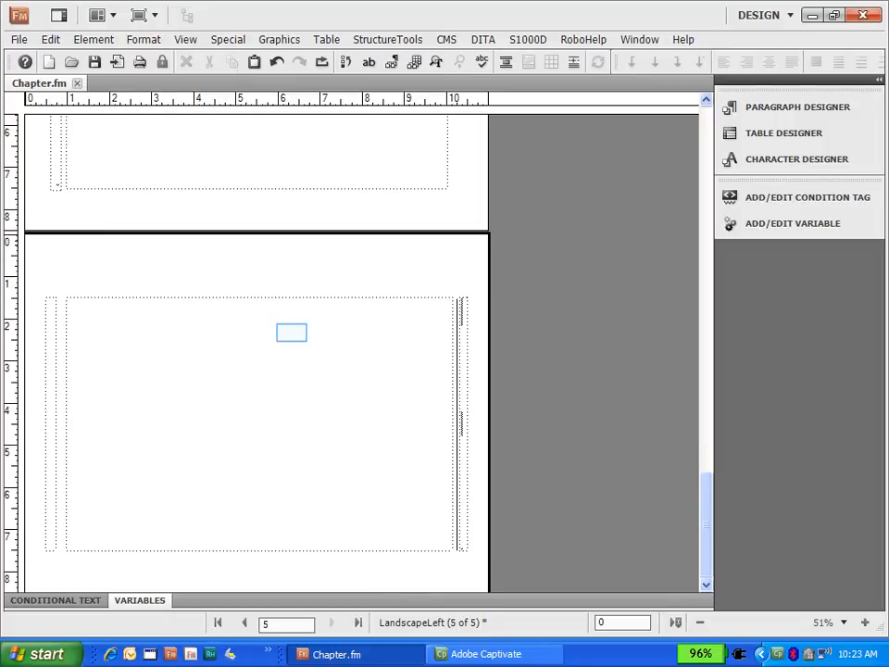
# Step: Set the LandscapeLeft page's main text frame to 9" wide and 6" high with an angle of 0
pyautogui.keyDown('ctrl'); pyautogui.click(292, 332); pyautogui.keyUp('ctrl')
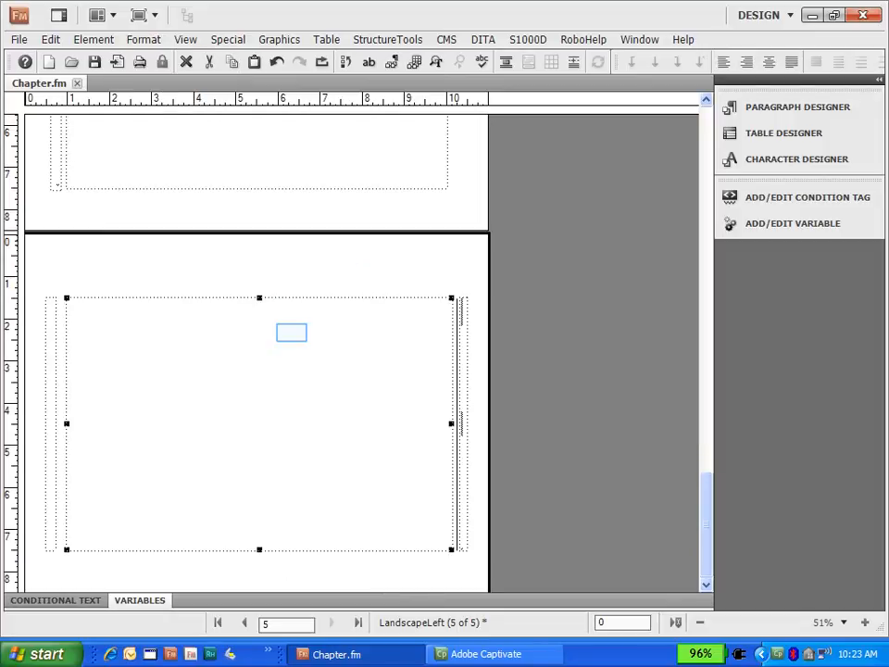
pyautogui.rightClick(292, 332)
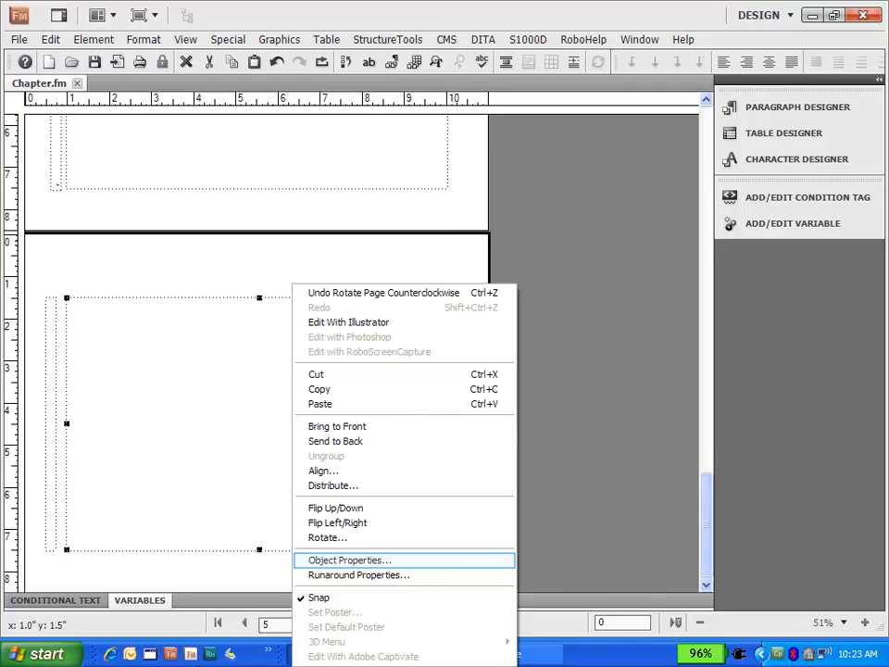
pyautogui.click(350, 559)
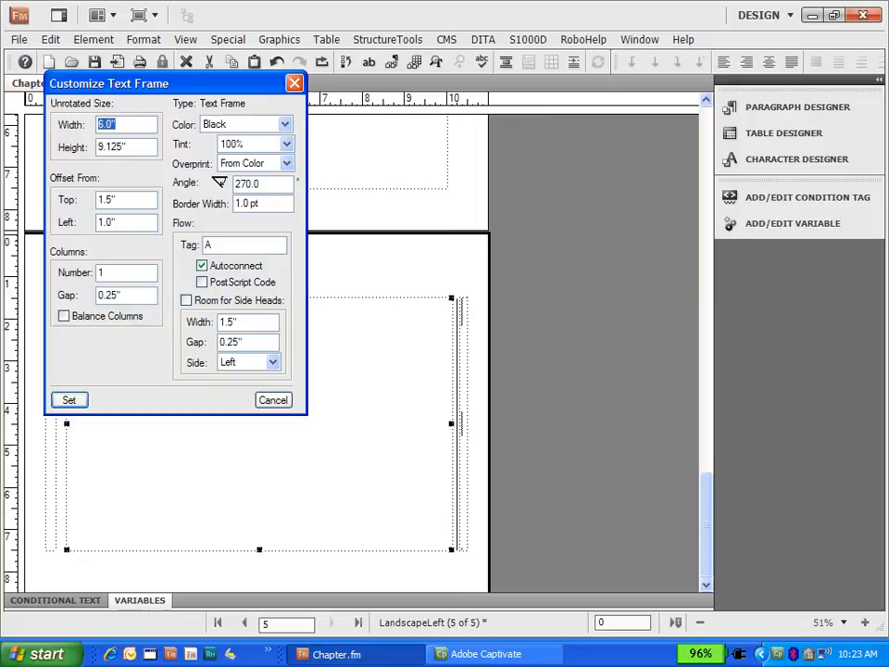
pyautogui.press('Tab')
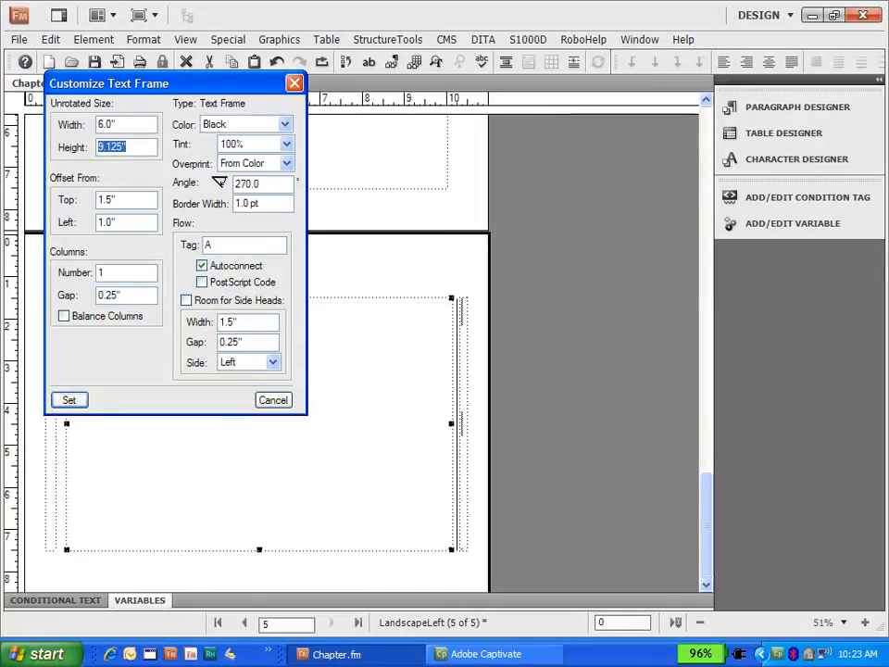
pyautogui.write('9')
pyautogui.hotkey('shift', 'Tab')
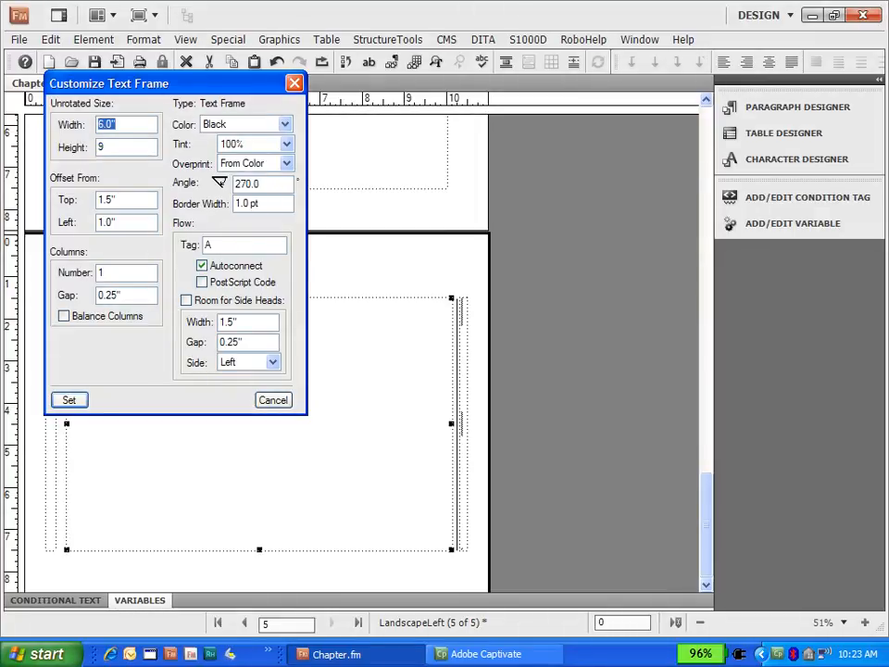
pyautogui.write('9')
pyautogui.press('Tab')
pyautogui.write('6')
pyautogui.press('Tab')
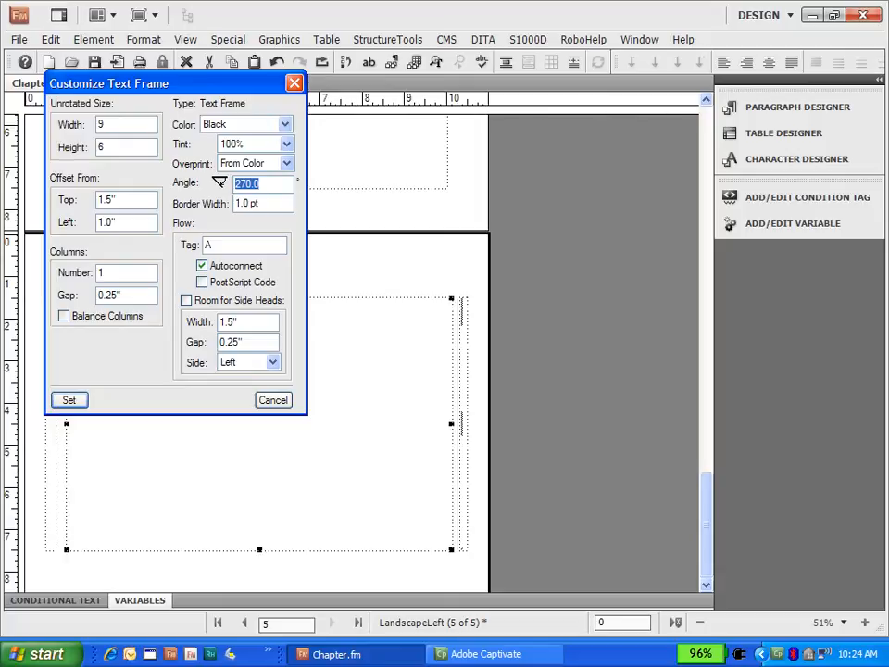
pyautogui.write('0')
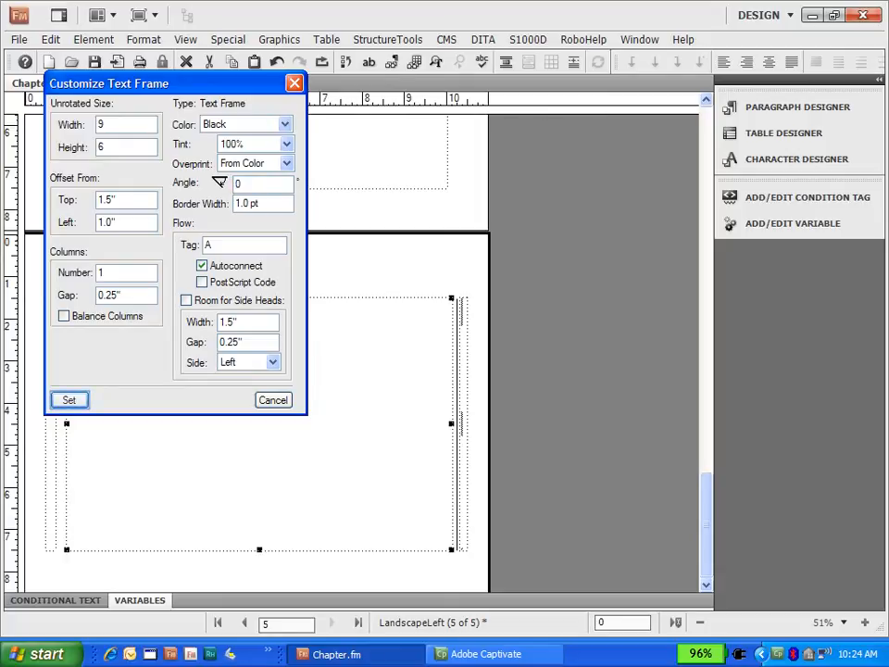
pyautogui.press('Return')
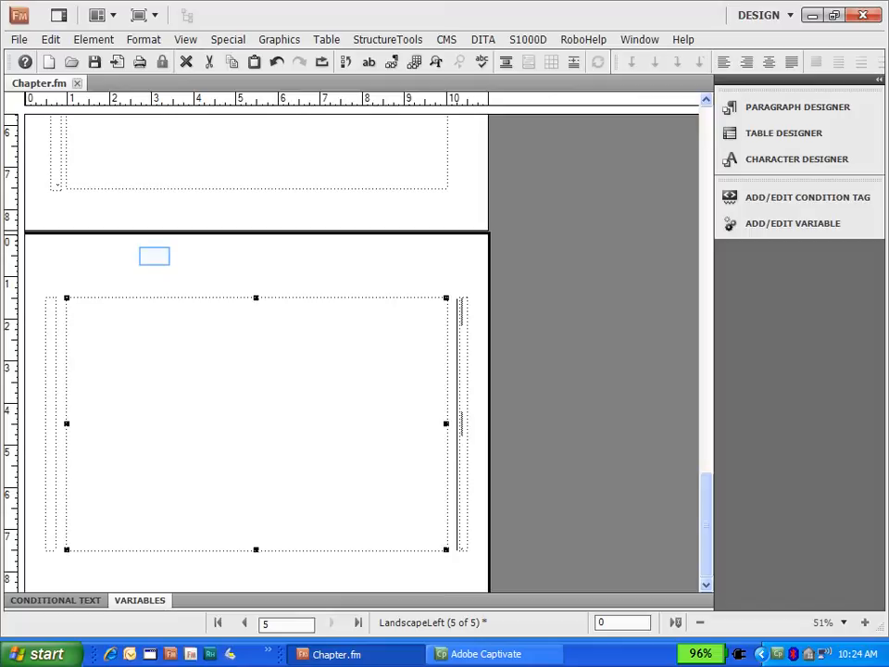
pyautogui.click(155, 257)
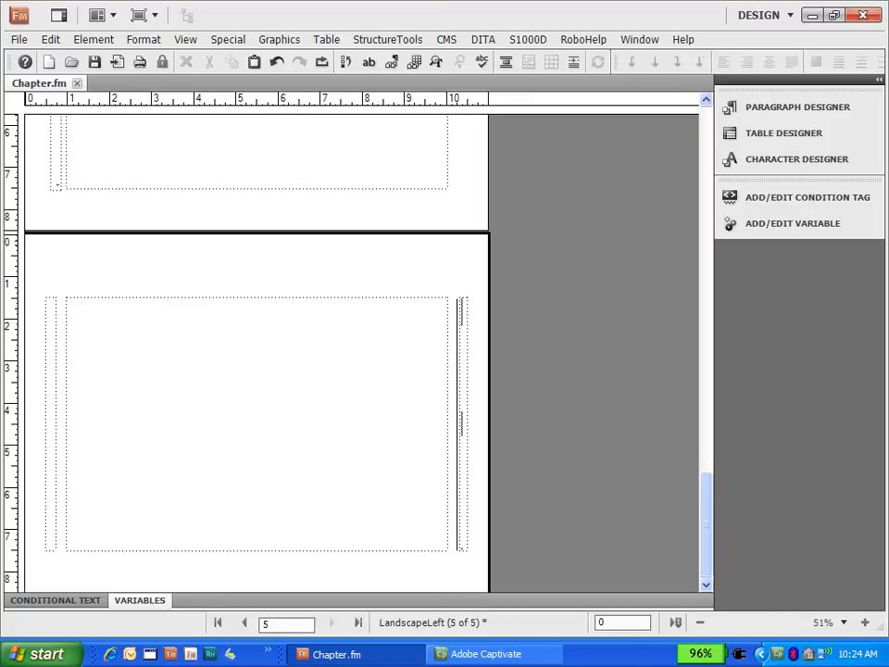
# Step: Return to the body pages and look through the chapter's pages, including at 100% zoom, ending at the first page
pyautogui.click(416, 373)
pyautogui.scroll(5, 416, 373)
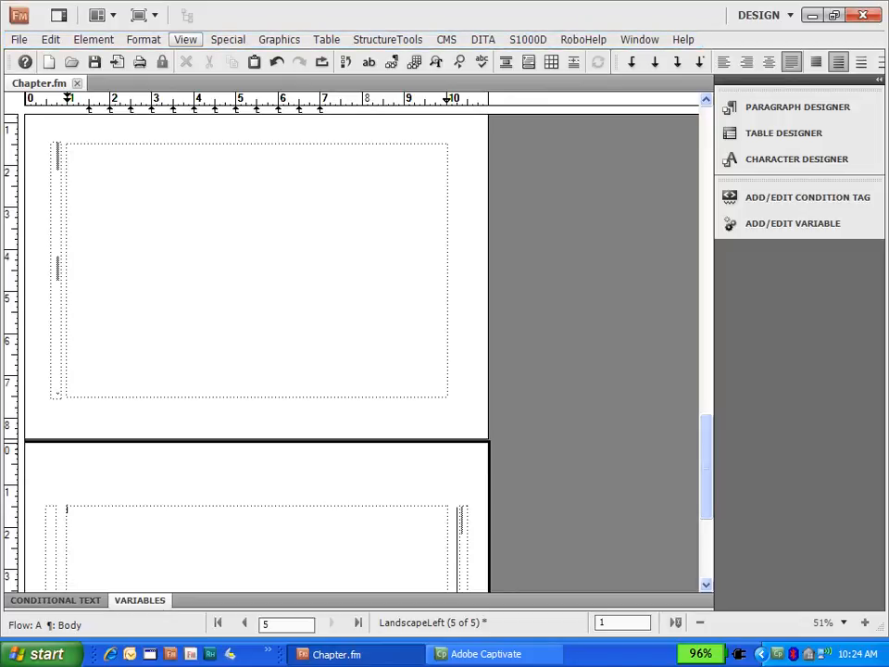
pyautogui.click(185, 38)
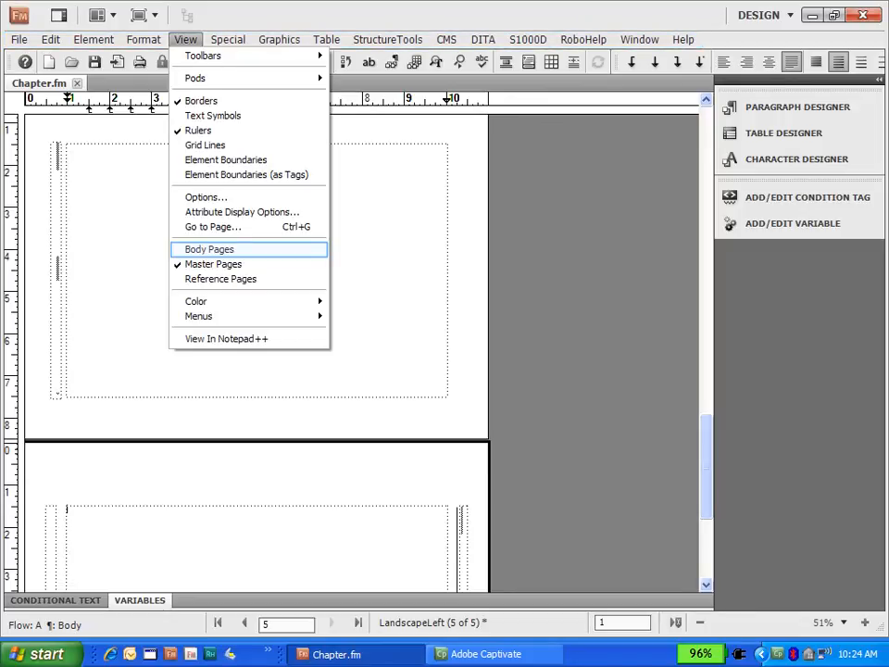
pyautogui.click(209, 249)
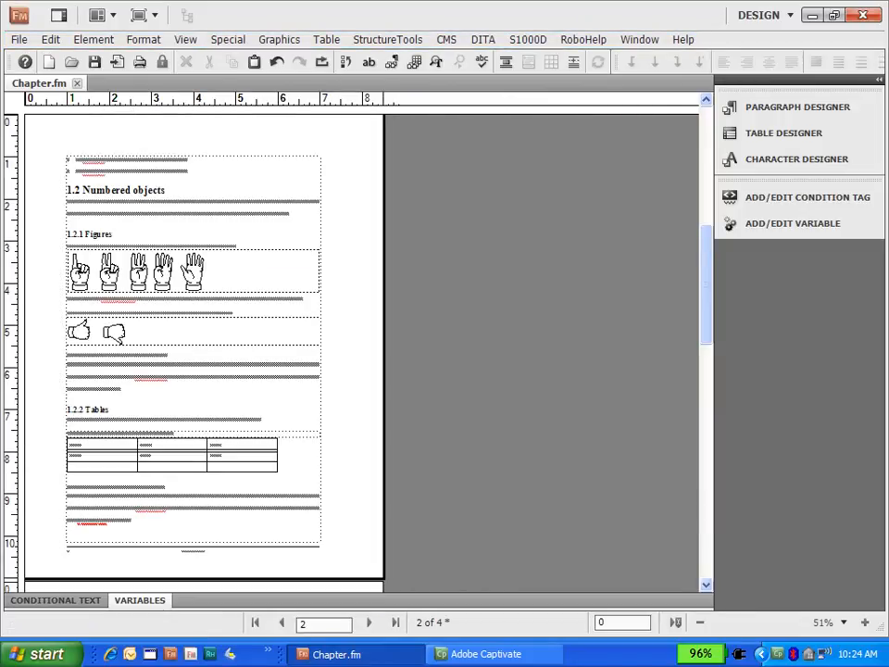
pyautogui.moveTo(707, 275); pyautogui.dragTo(708, 155)
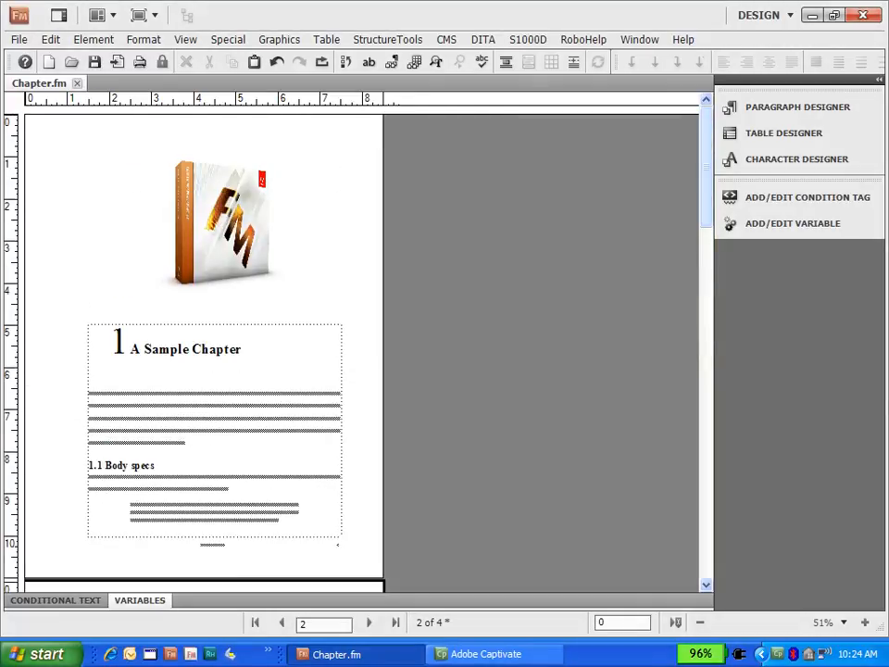
pyautogui.moveTo(709, 157); pyautogui.dragTo(682, 431)
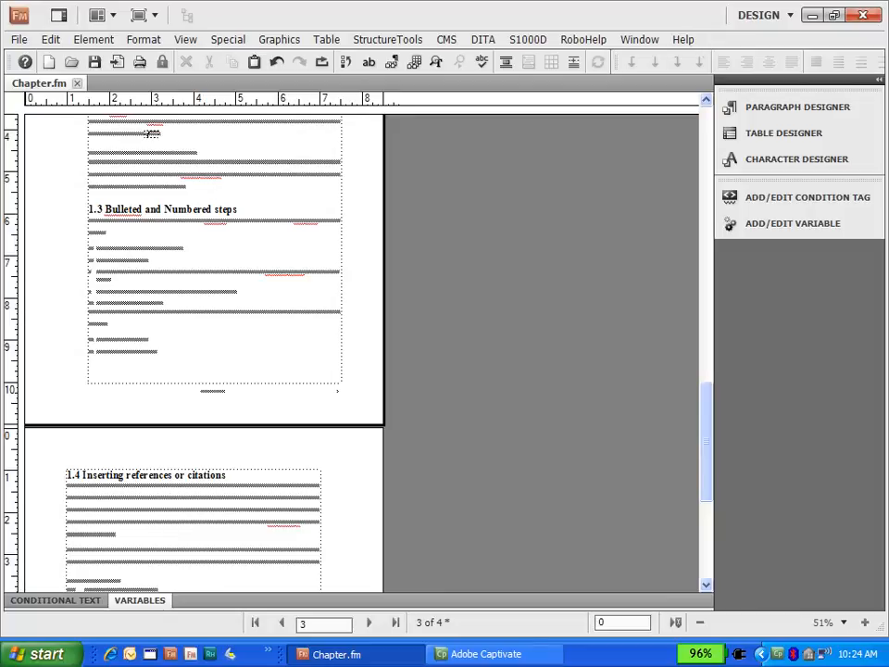
pyautogui.click(843, 622)
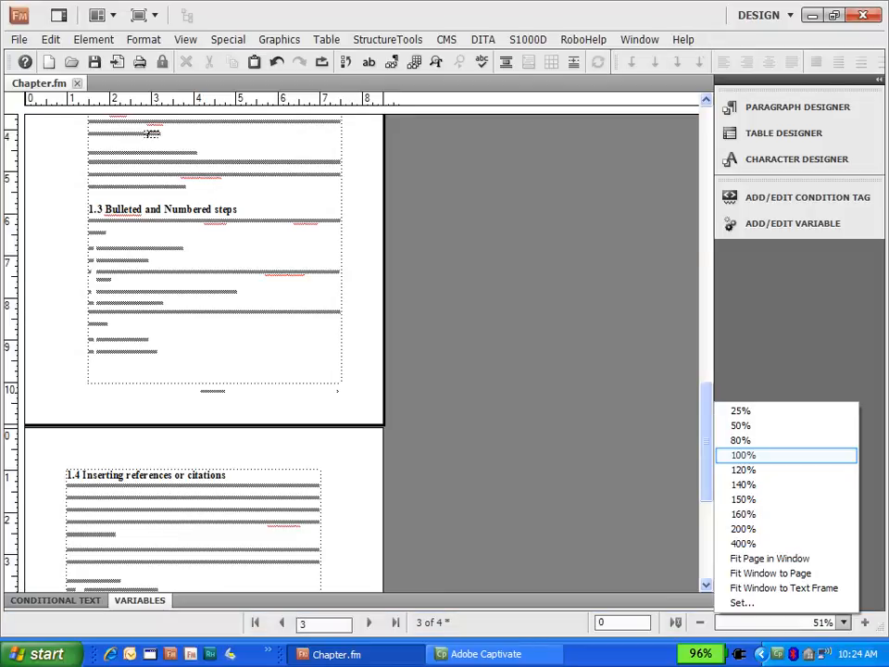
pyautogui.click(744, 454)
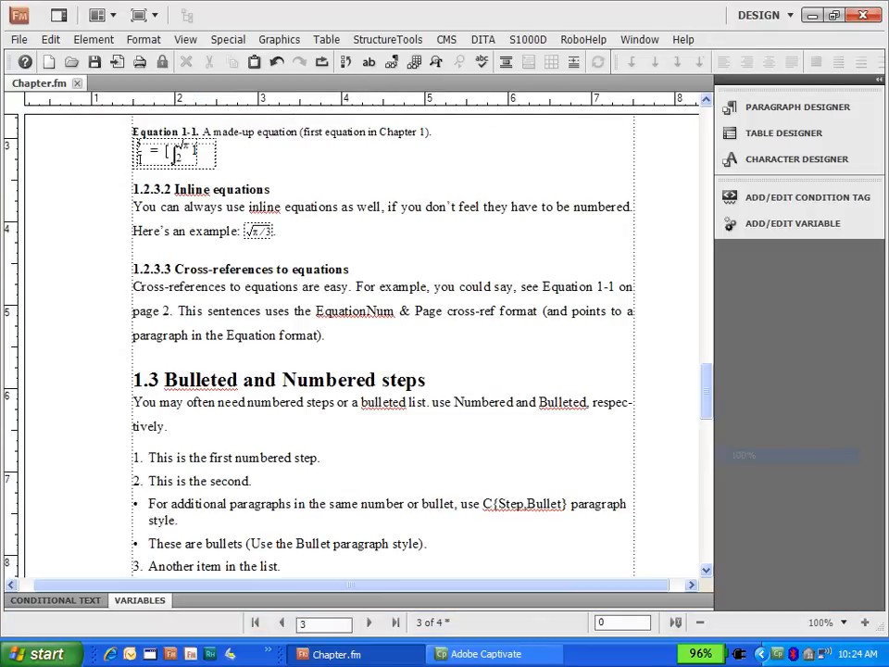
pyautogui.moveTo(703, 382); pyautogui.dragTo(708, 119)
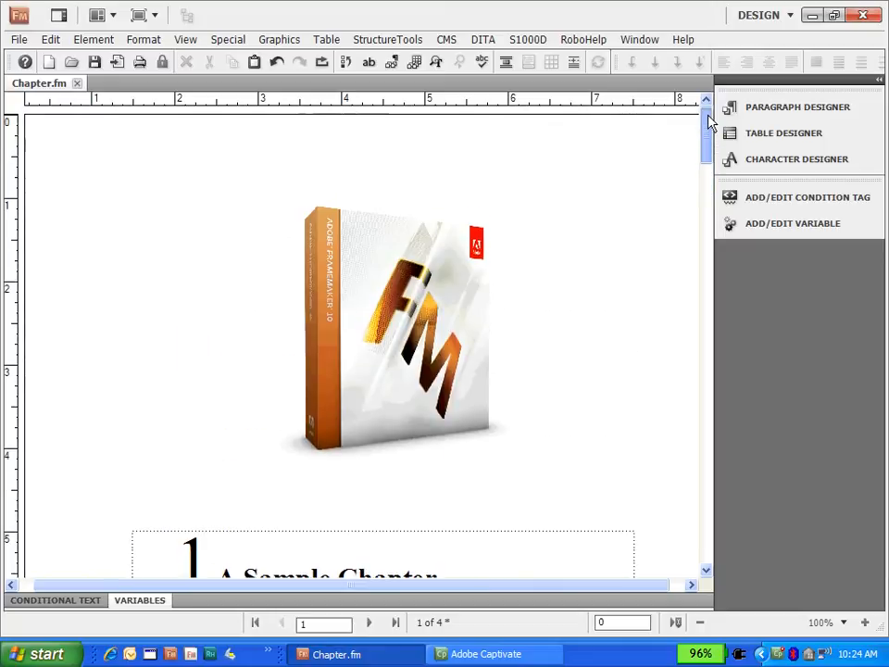